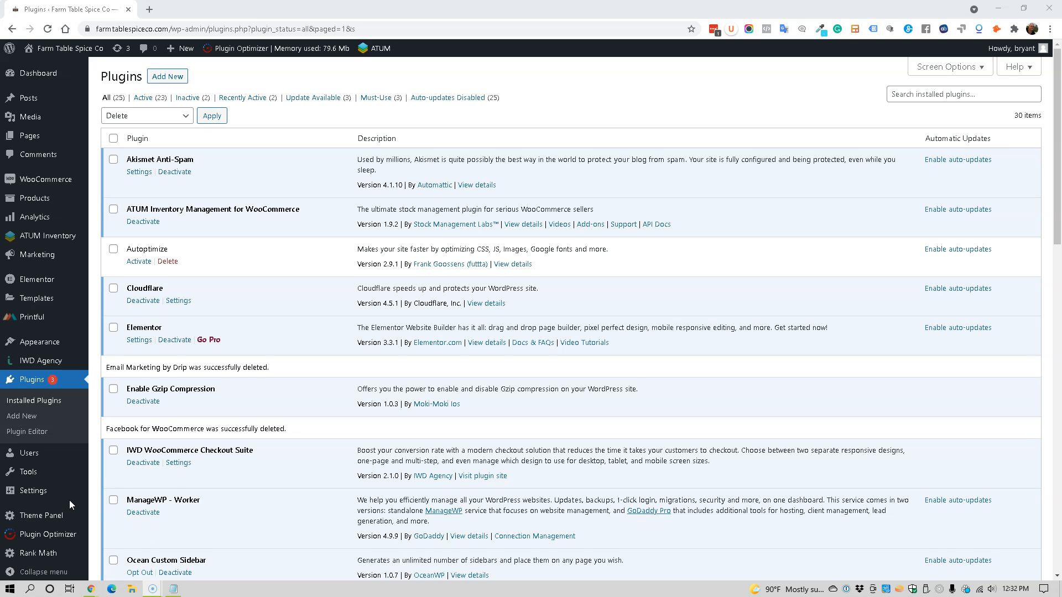
# Step: Open the Printful All WP Menu filter from Plugin Optimizer's filters list for editing
pyautogui.moveTo(67, 518)
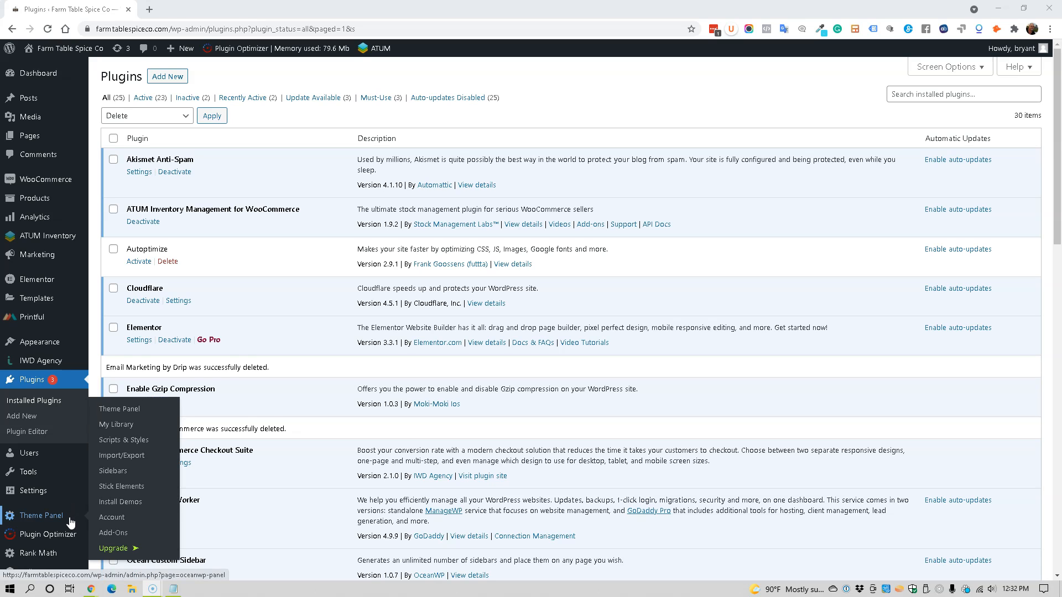
pyautogui.moveTo(50, 499)
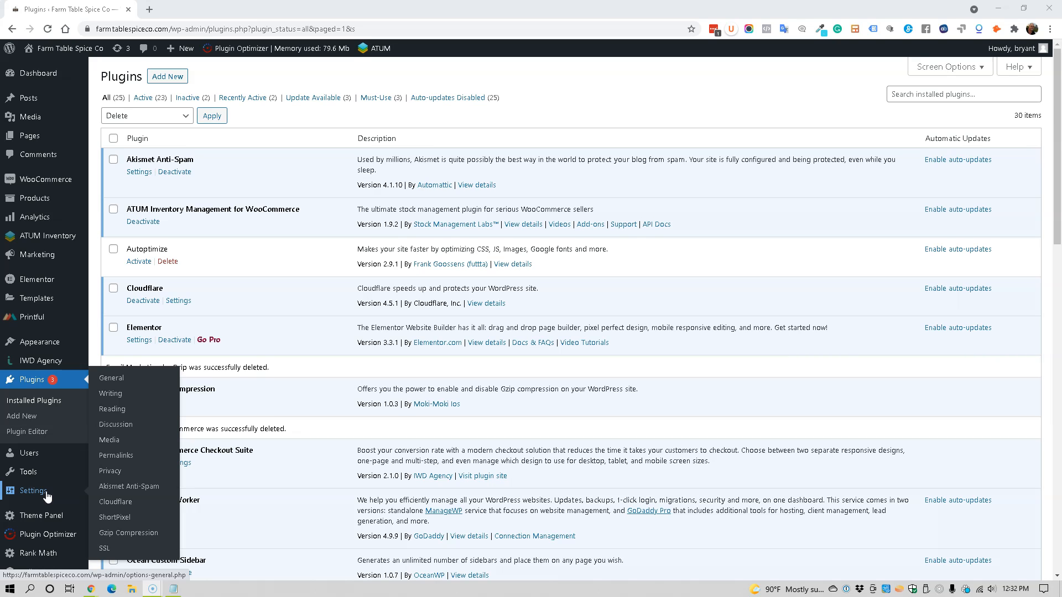
pyautogui.moveTo(44, 534)
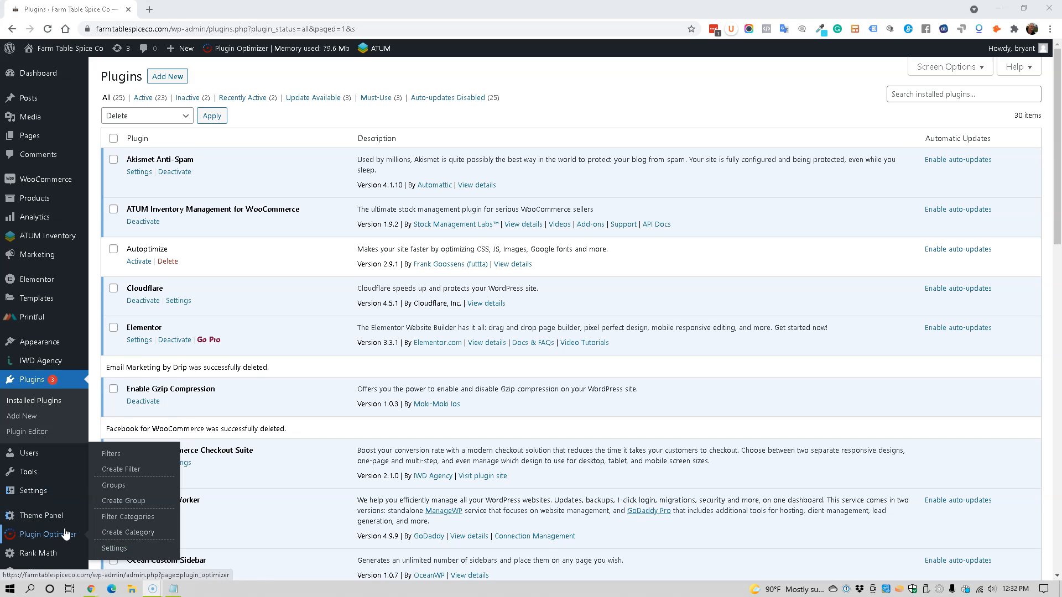
pyautogui.click(109, 454)
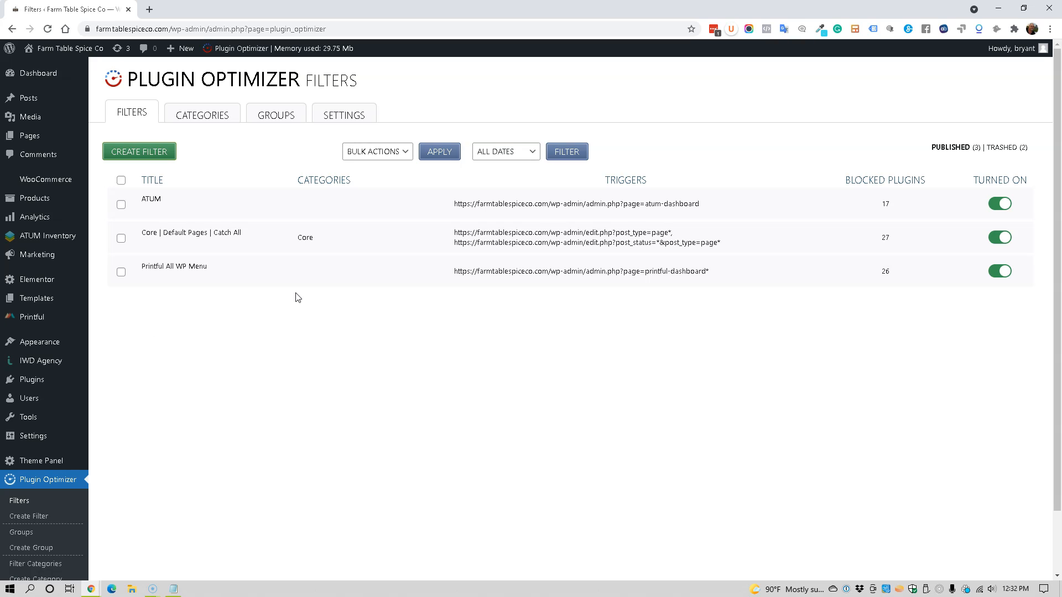
pyautogui.moveTo(239, 282)
pyautogui.click(146, 277)
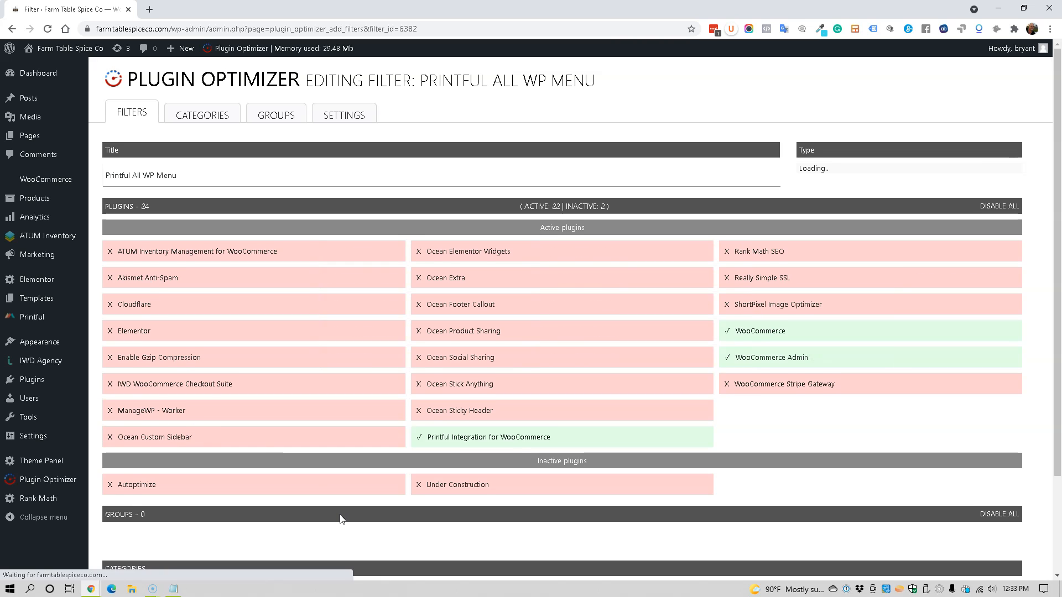
# Step: Block WooCommerce and WooCommerce Admin in the filter and save the filter
pyautogui.scroll(-2, 742, 480)
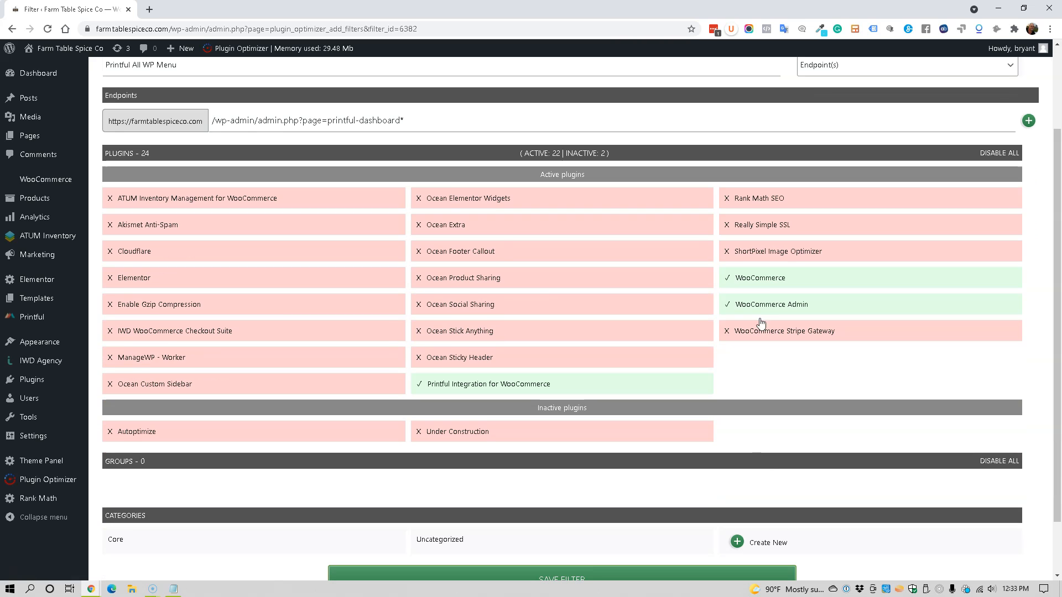
pyautogui.click(762, 278)
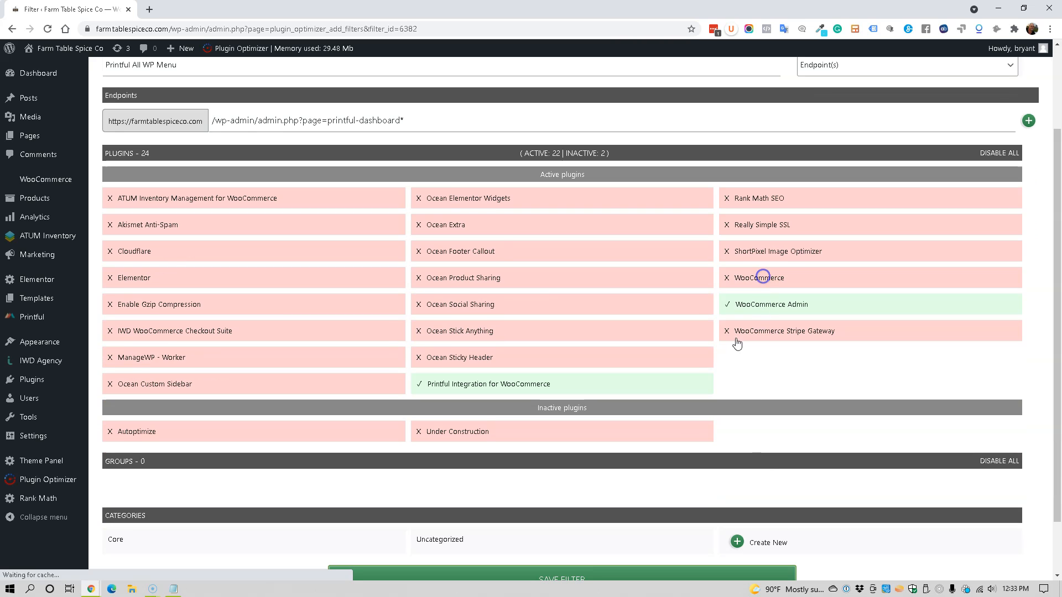
pyautogui.click(781, 308)
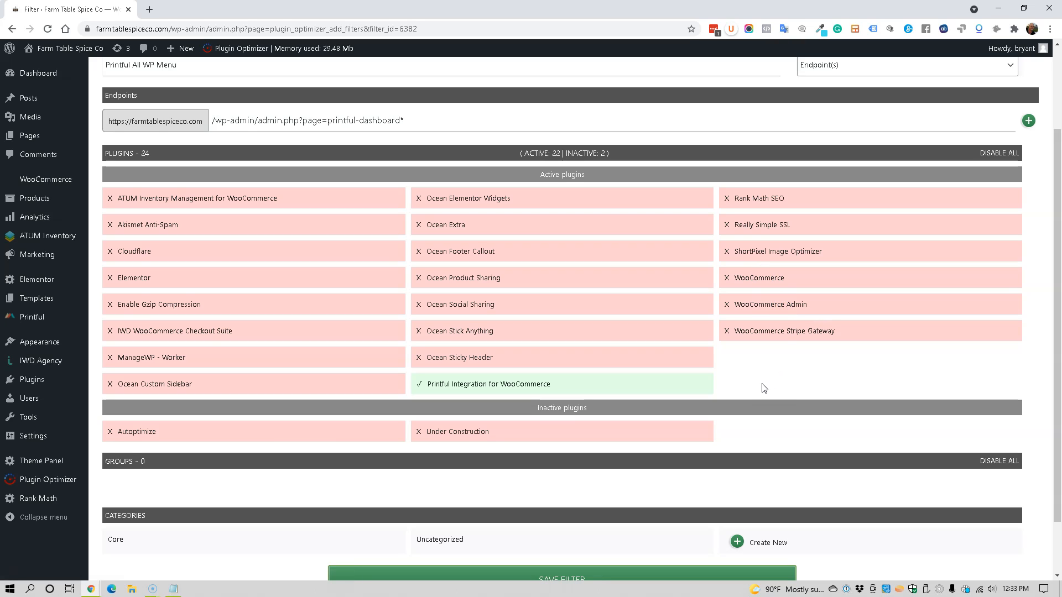
pyautogui.scroll(-2, 748, 391)
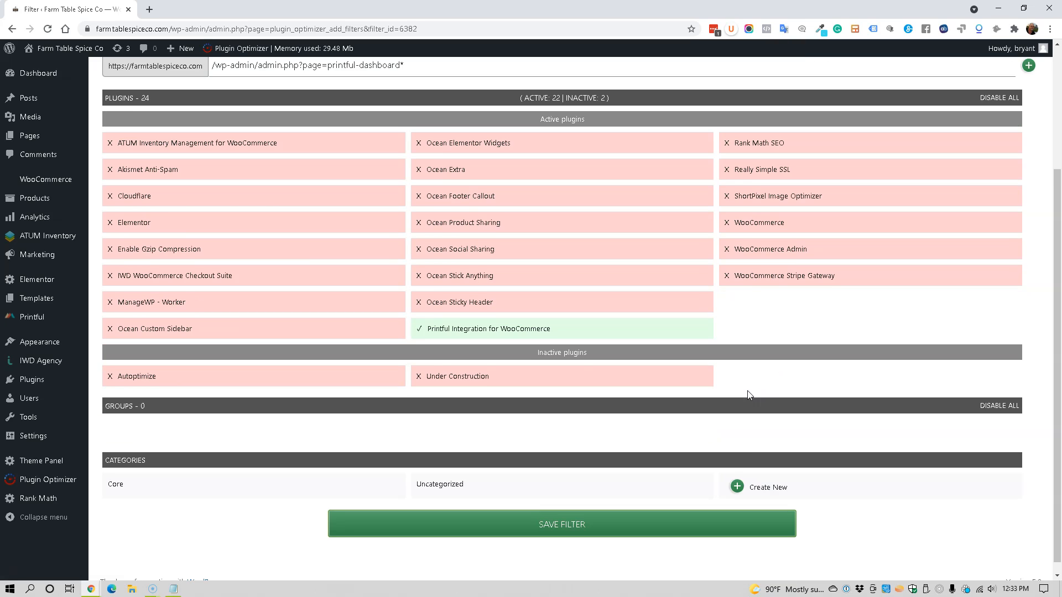
pyautogui.click(557, 516)
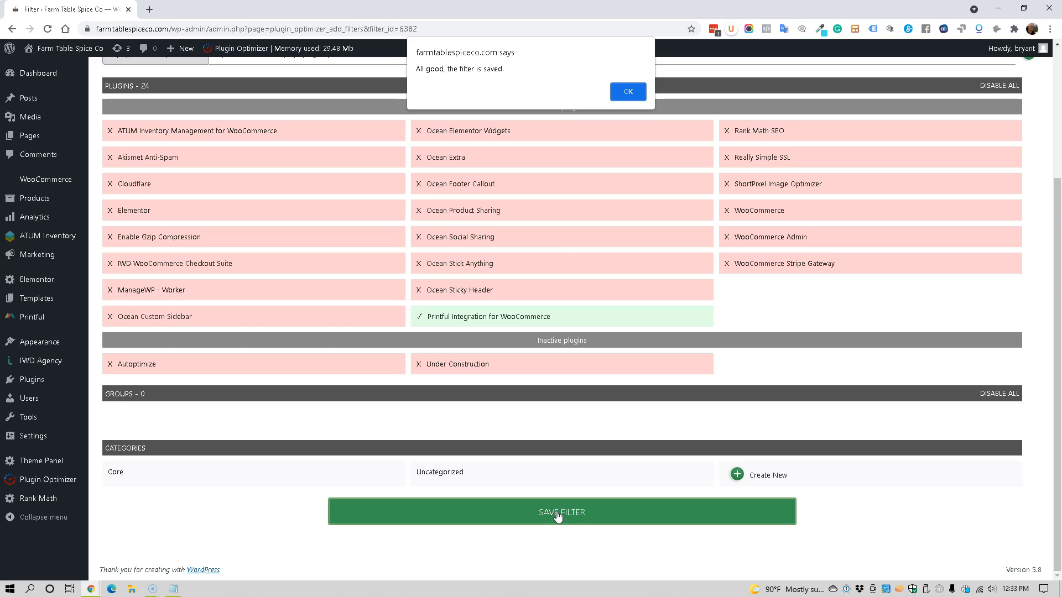
pyautogui.click(629, 91)
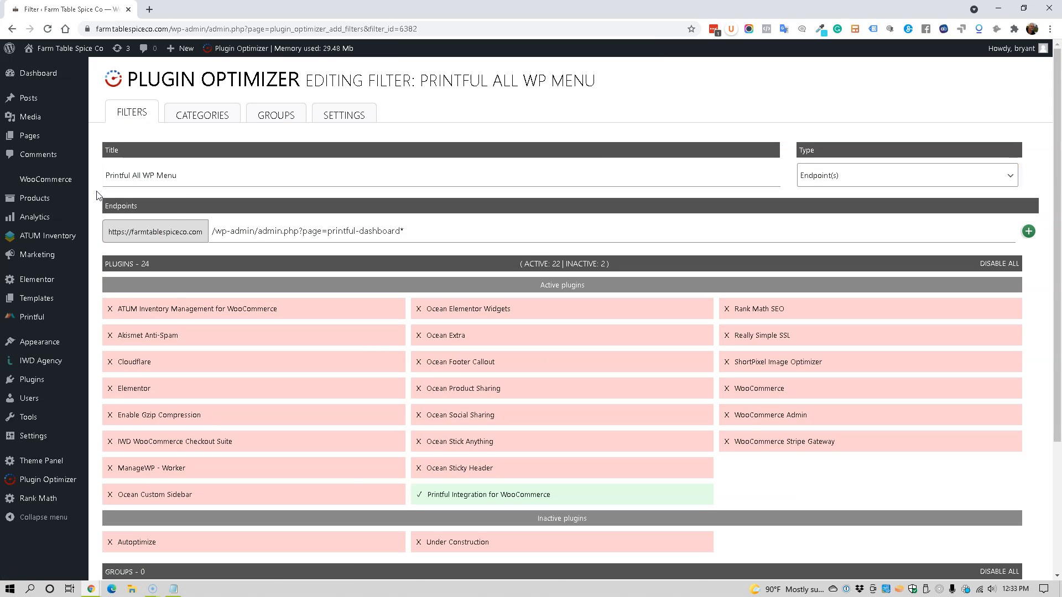
# Step: Open the Printful admin page to test the filter, then go back to the filter editor
pyautogui.moveTo(37, 416)
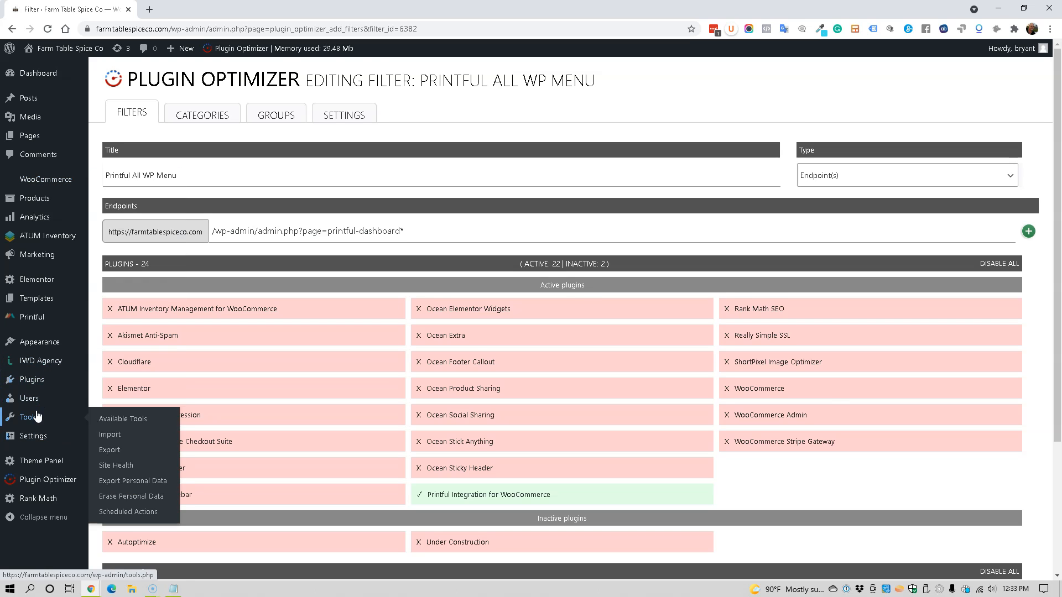
pyautogui.scroll(-1, 36, 416)
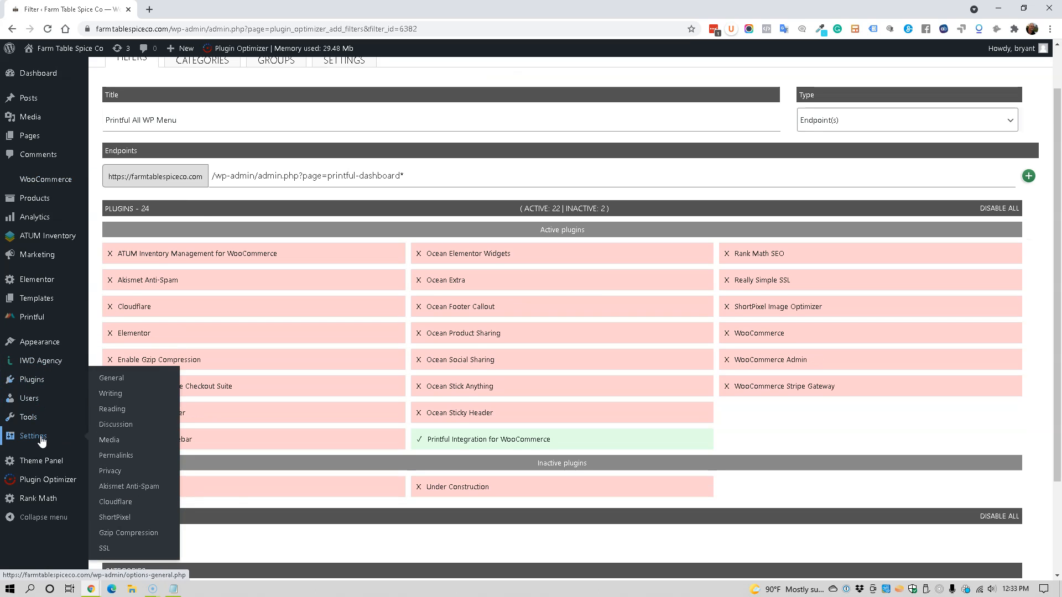
pyautogui.click(41, 320)
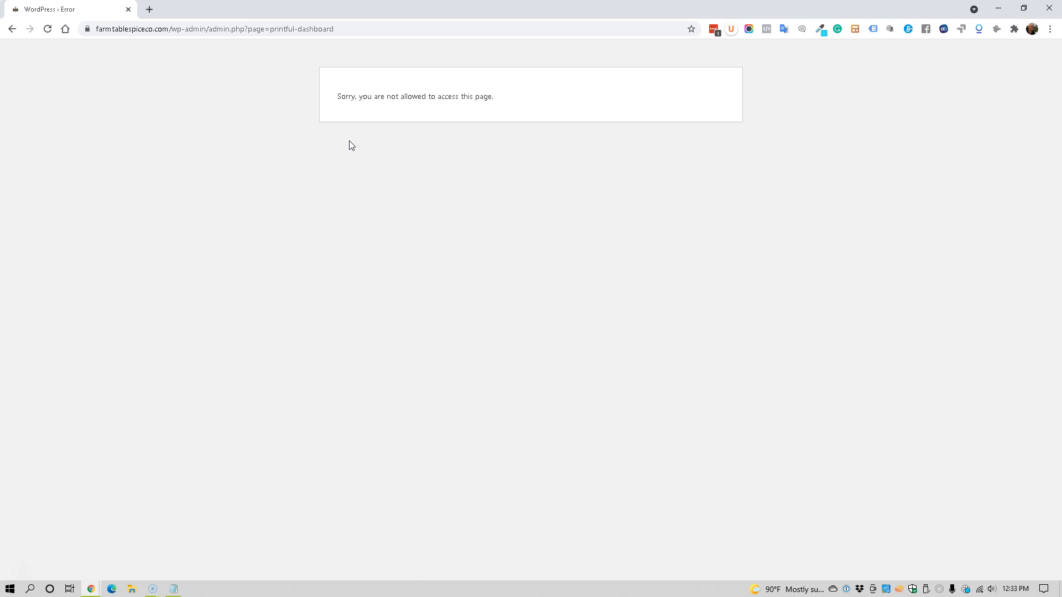
pyautogui.click(13, 31)
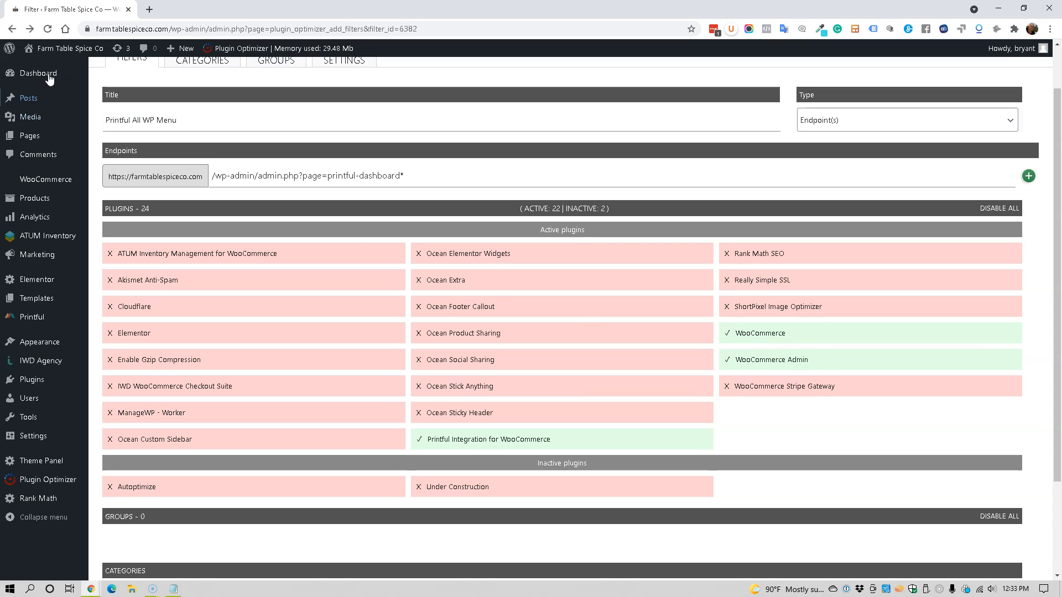
# Step: Reload the filter, allow WooCommerce and WooCommerce Admin again, and save the filter
pyautogui.click(49, 31)
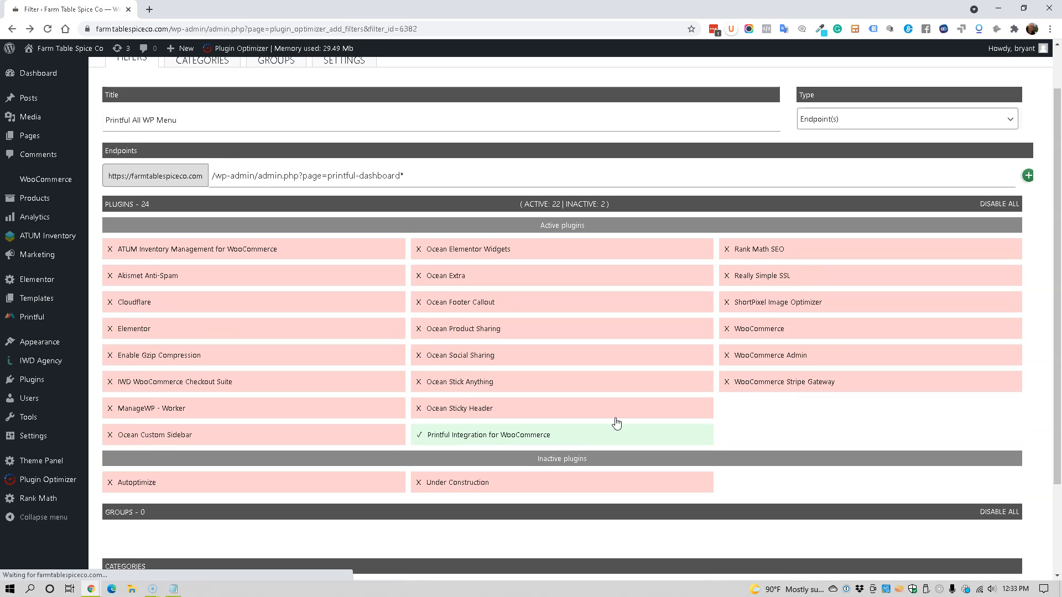
pyautogui.click(772, 335)
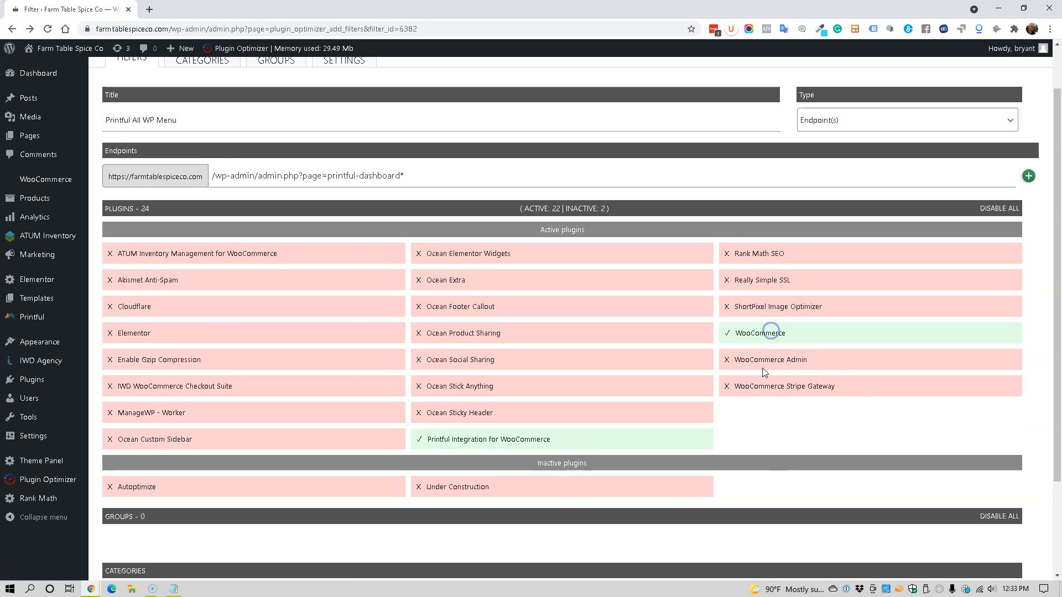
pyautogui.click(762, 366)
pyautogui.scroll(-2, 719, 367)
pyautogui.click(553, 515)
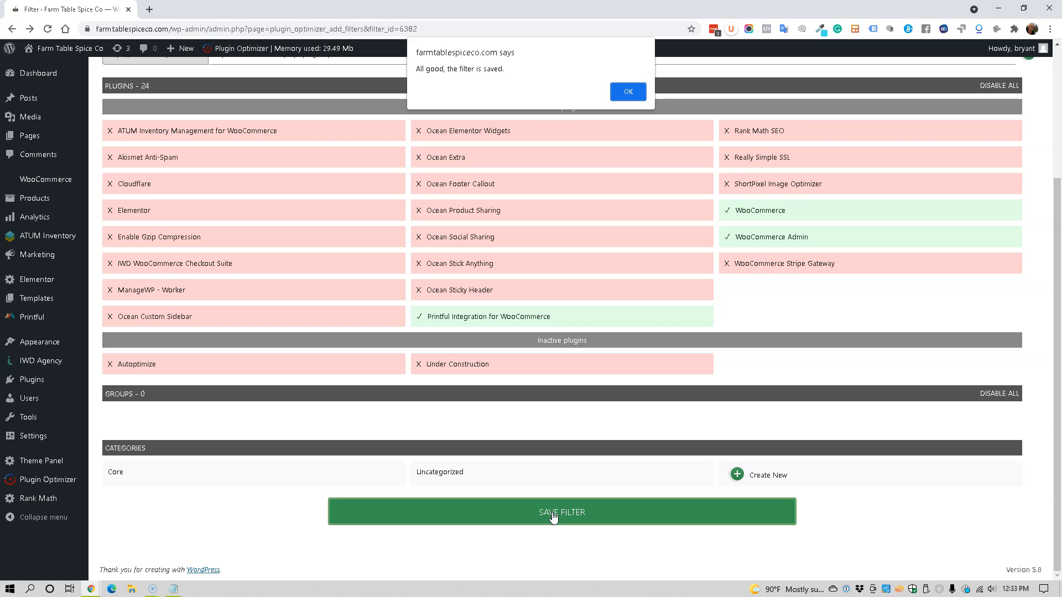
pyautogui.click(615, 91)
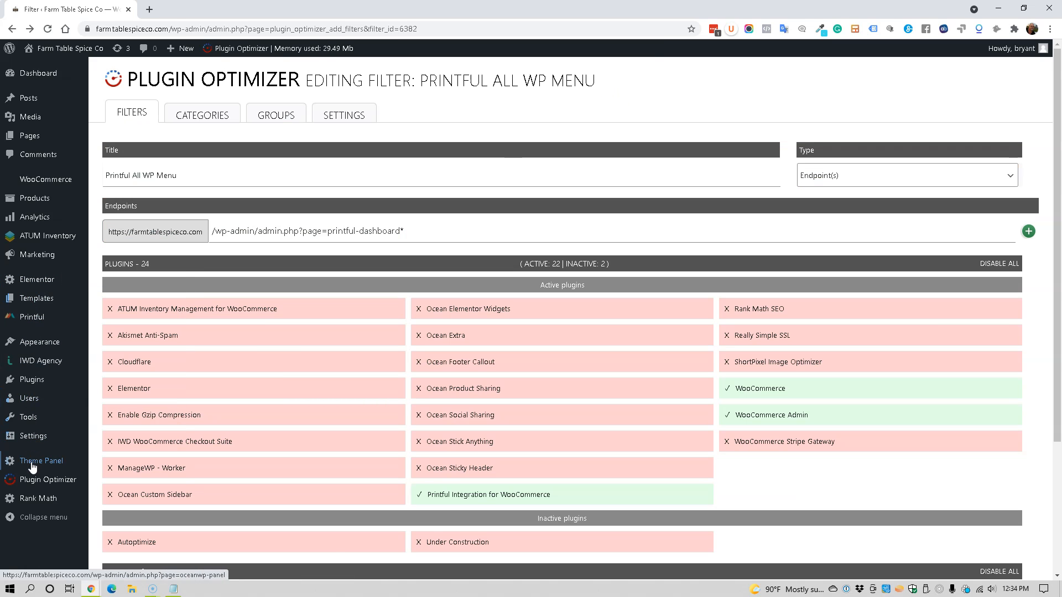
# Step: Open the Printful dashboard and check its Settings and Status tabs
pyautogui.click(44, 321)
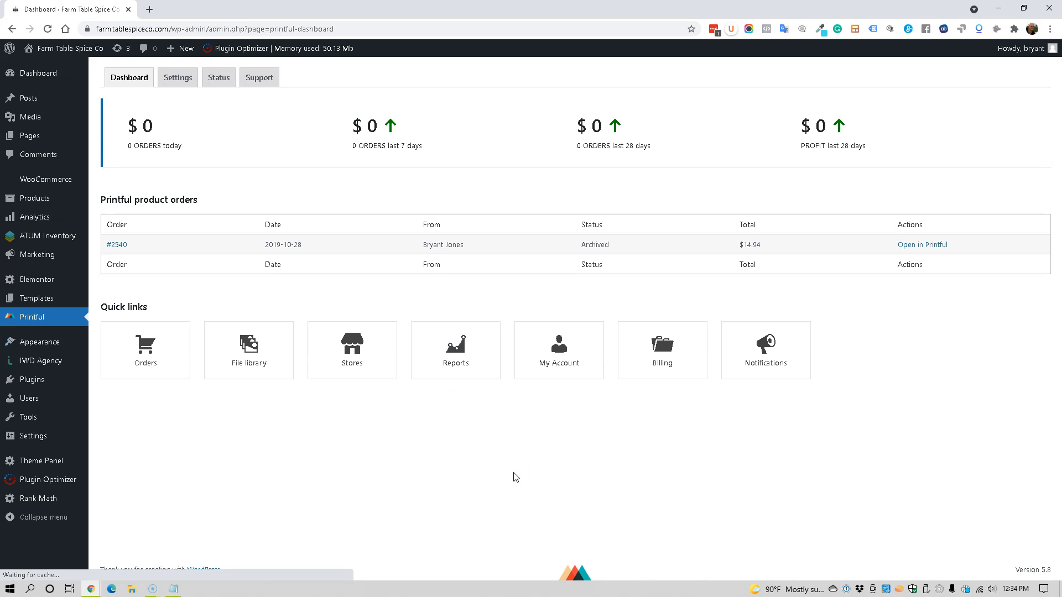
pyautogui.click(177, 78)
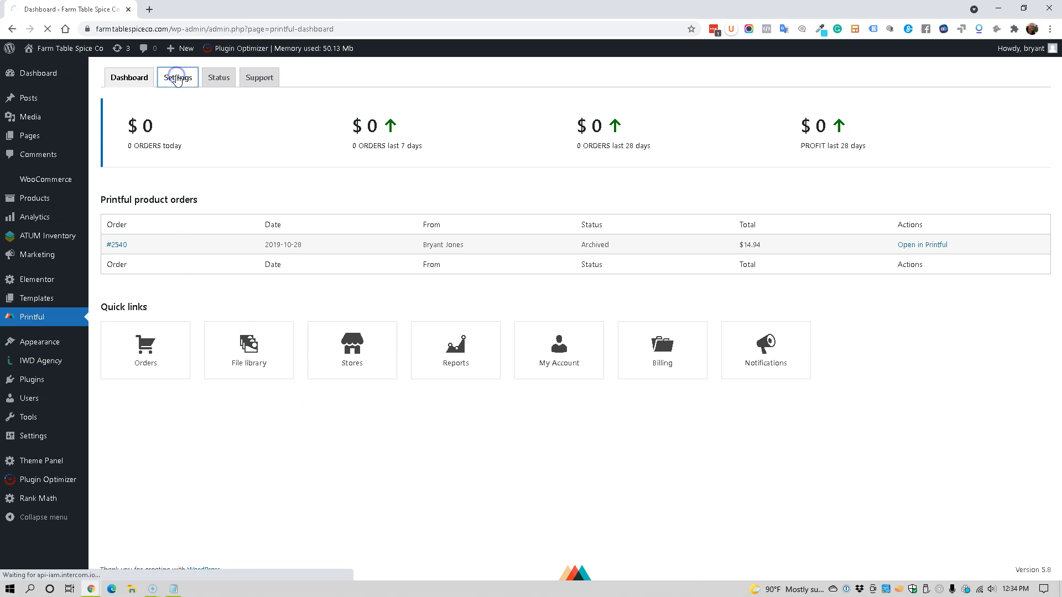
pyautogui.click(213, 81)
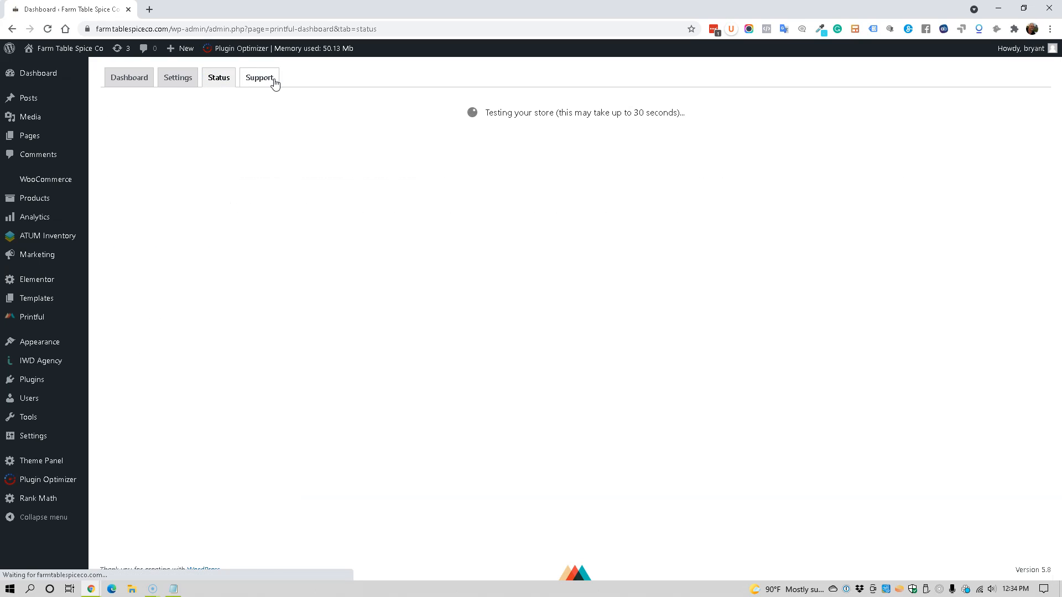
# Step: View the Printful Support tab and return to the Printful Dashboard tab
pyautogui.moveTo(287, 49)
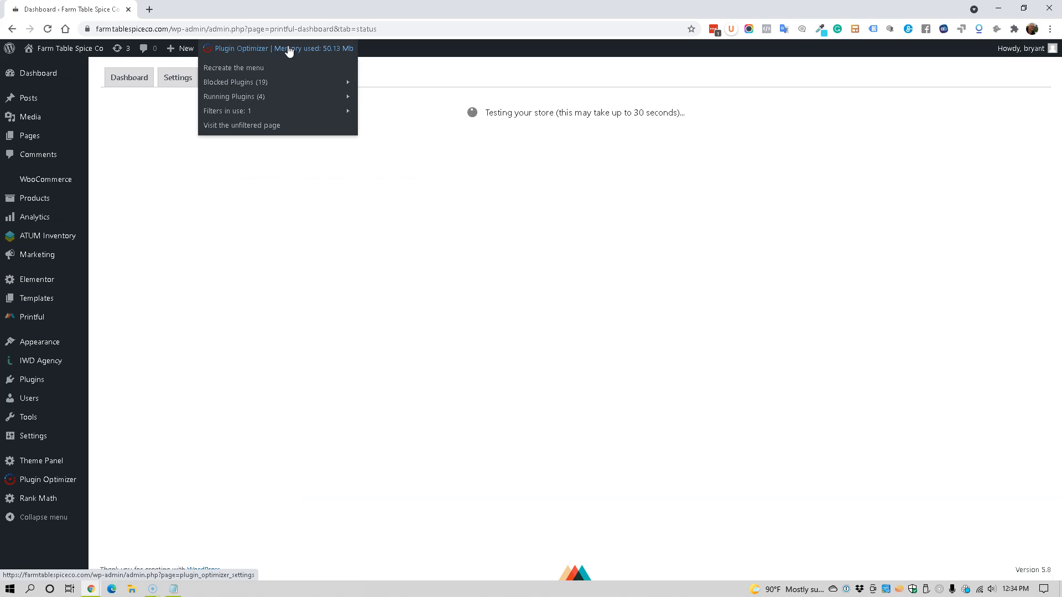
pyautogui.moveTo(261, 81)
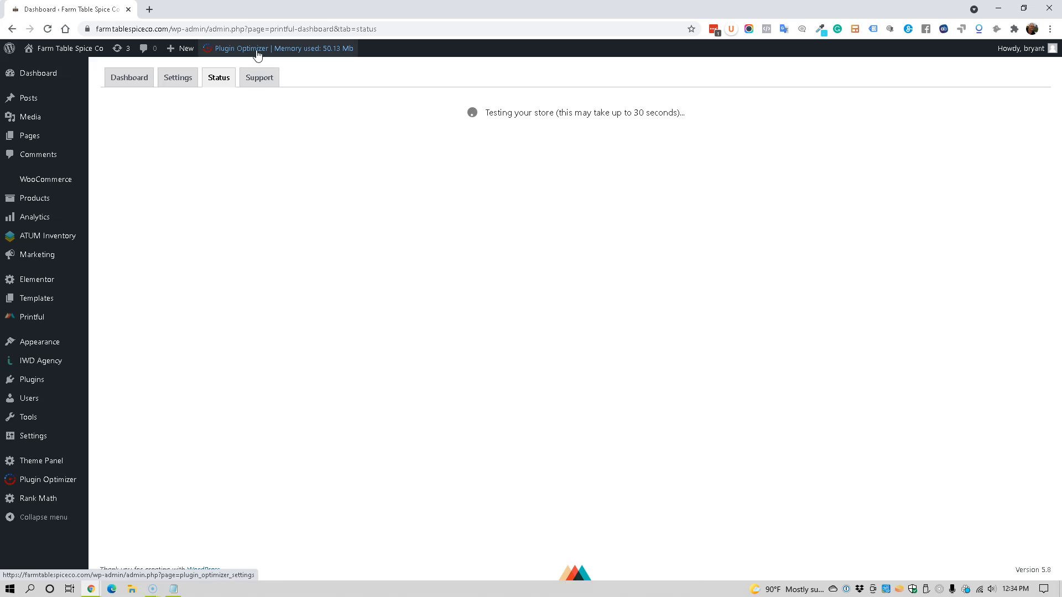
pyautogui.moveTo(245, 97)
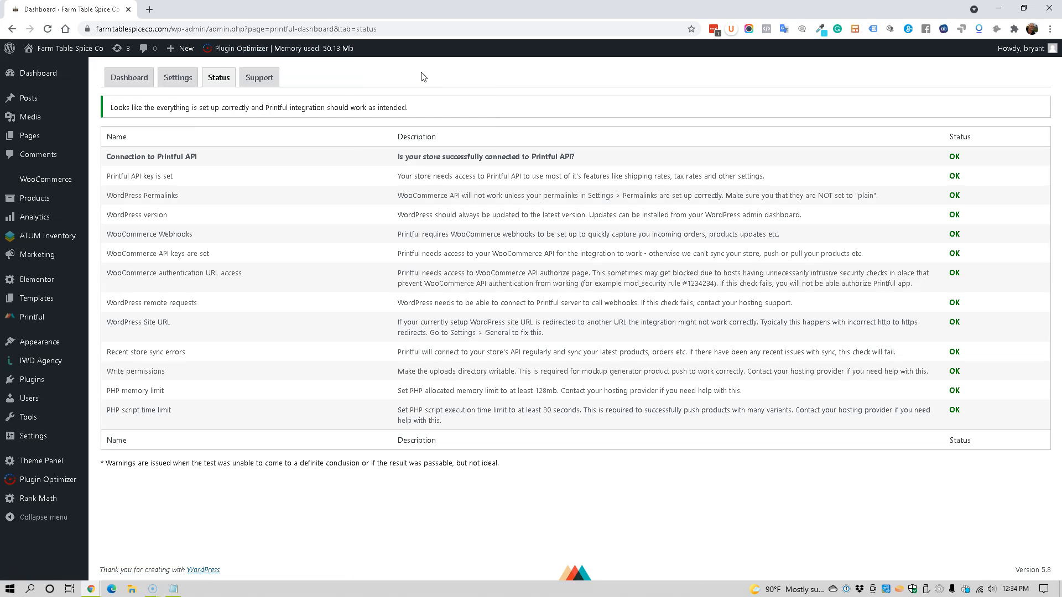
pyautogui.click(263, 79)
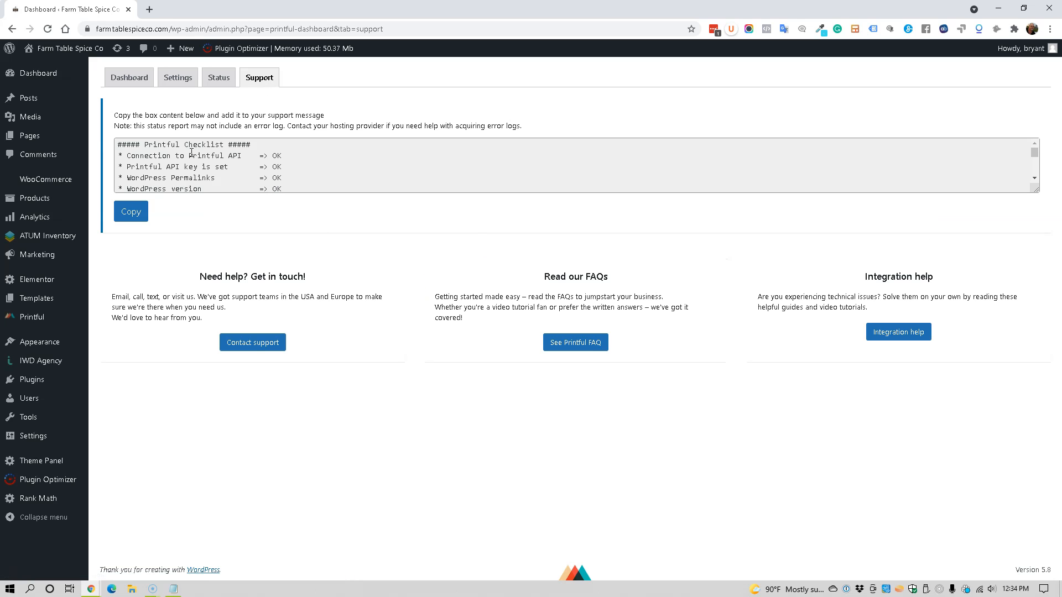
pyautogui.click(134, 81)
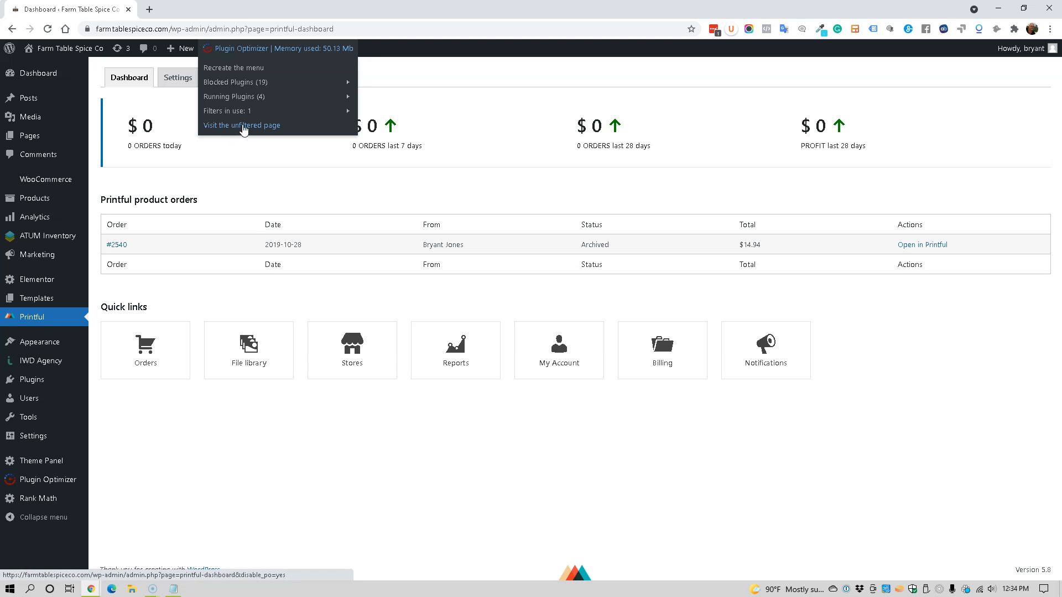
# Step: Open the unfiltered version of the Printful dashboard in a new browser tab
pyautogui.rightClick(244, 129)
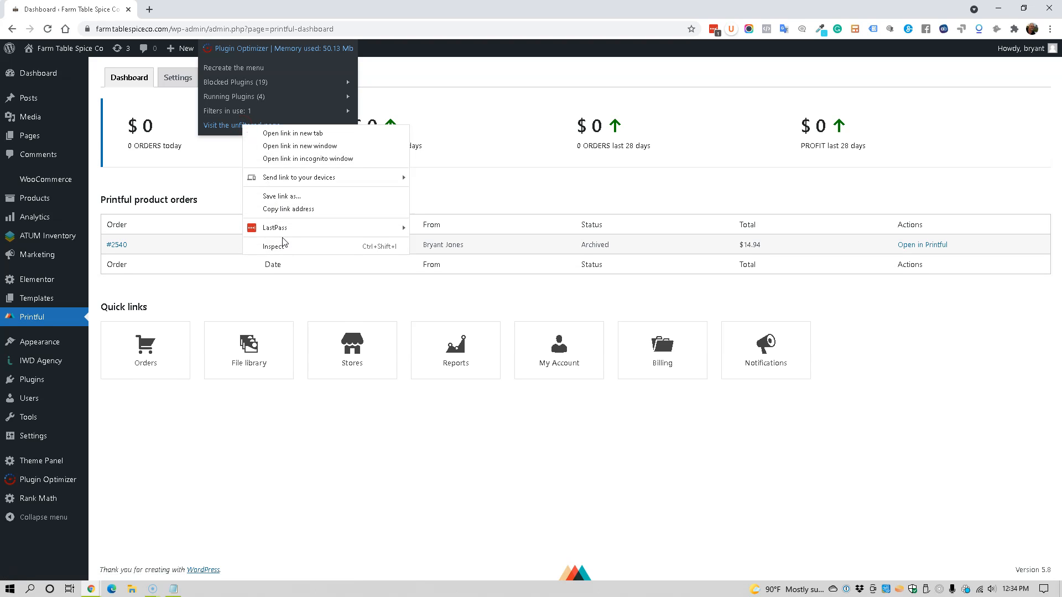
pyautogui.click(313, 134)
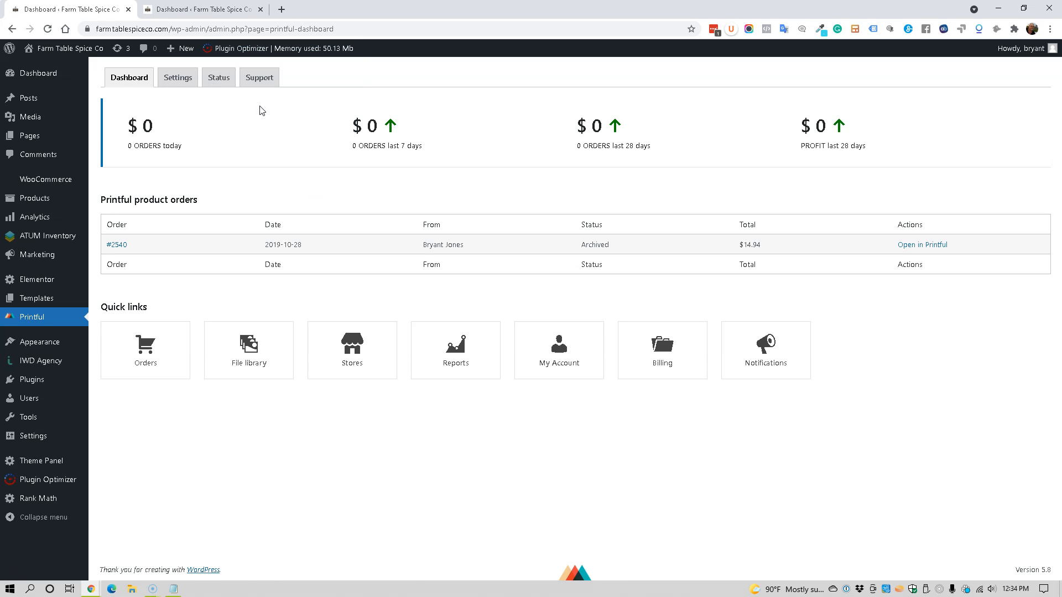
# Step: Compare the filtered and unfiltered Printful dashboards across both tabs, then open Settings on the filtered one
pyautogui.click(211, 10)
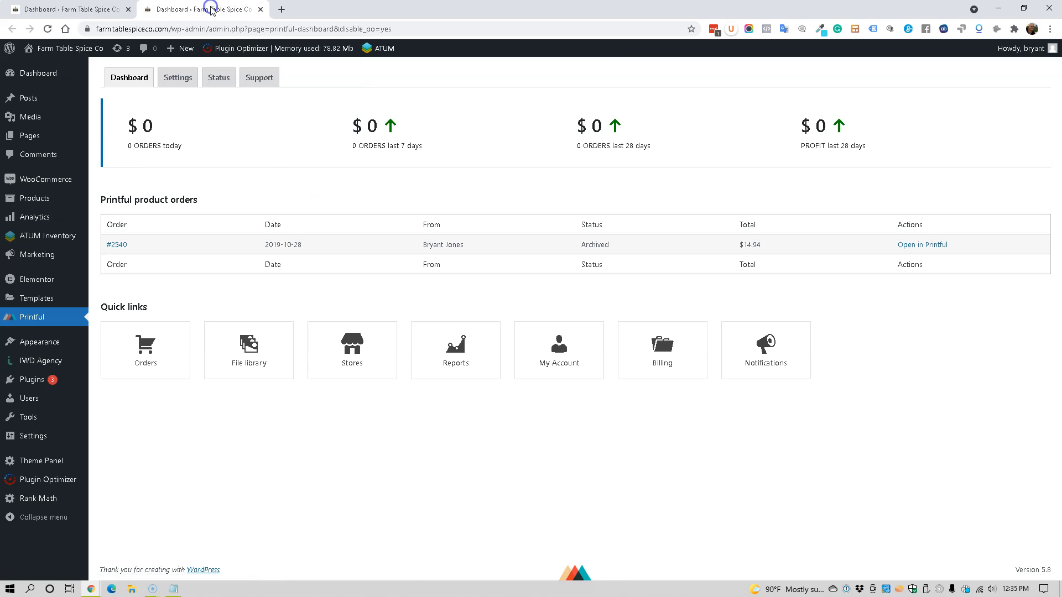
pyautogui.click(91, 15)
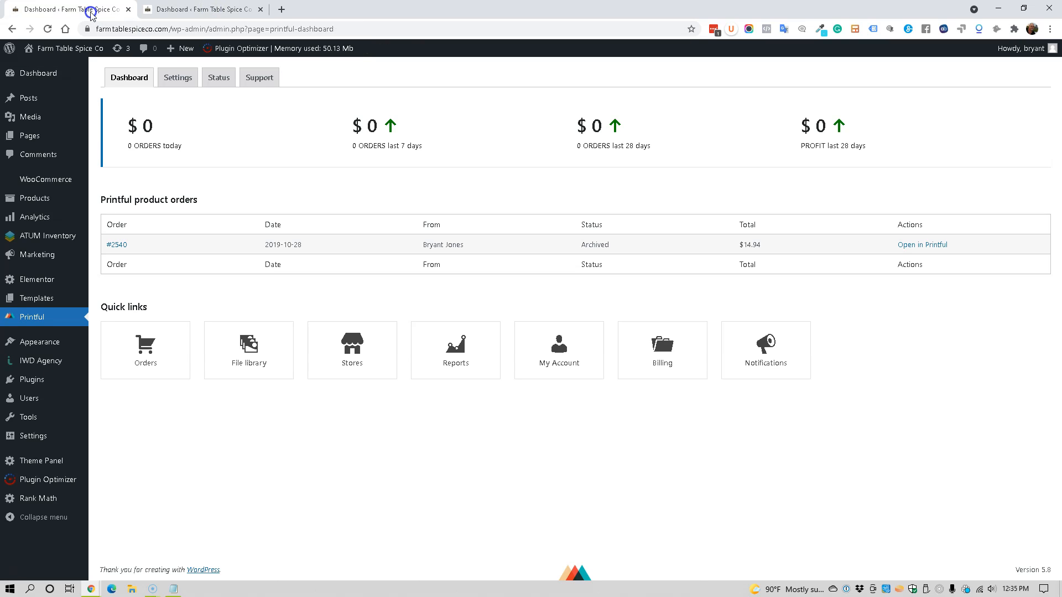
pyautogui.click(172, 12)
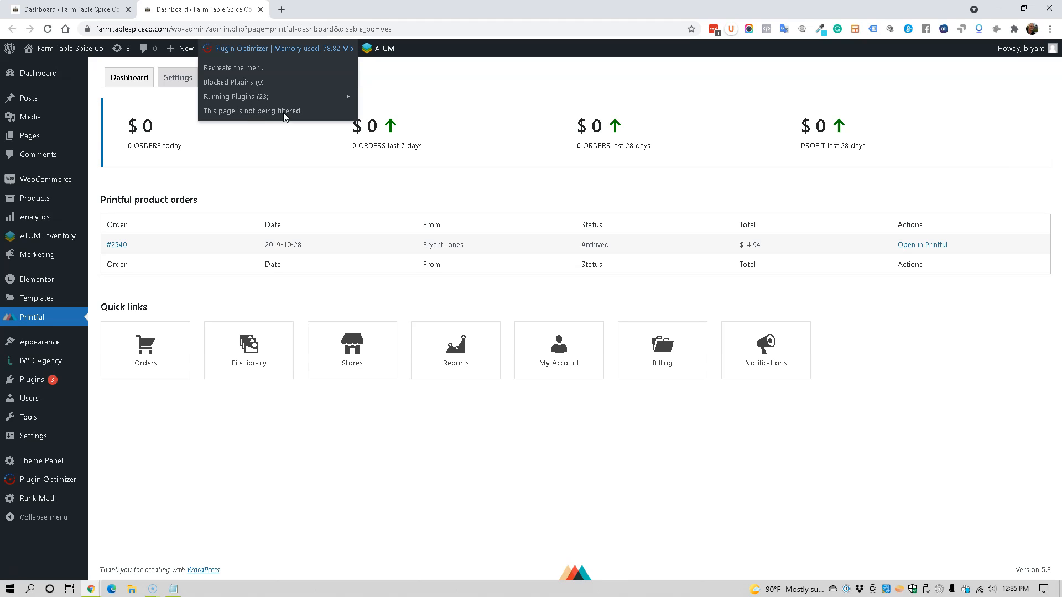
pyautogui.click(86, 10)
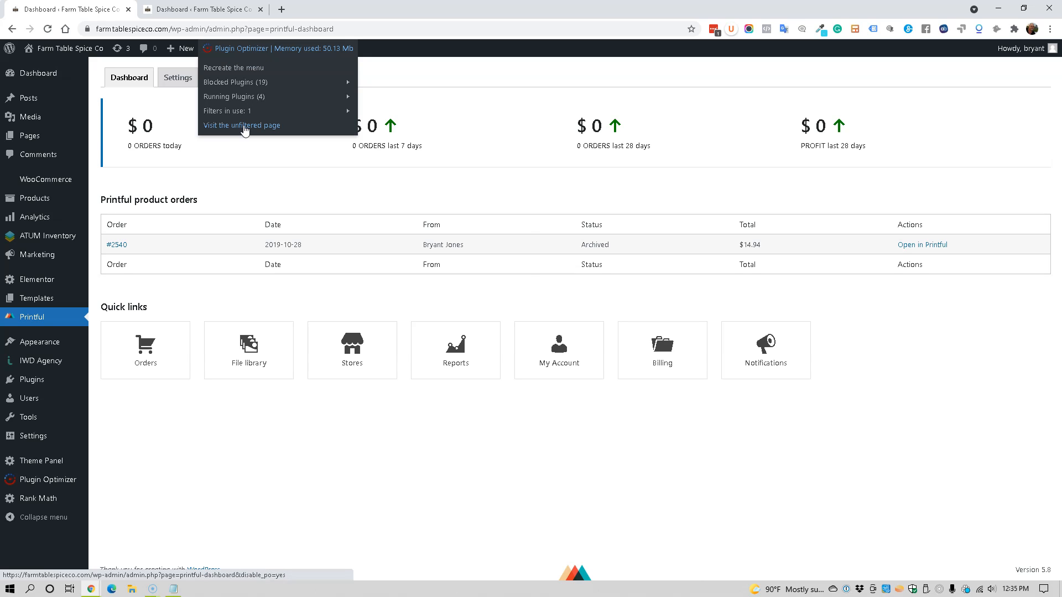
pyautogui.moveTo(243, 87)
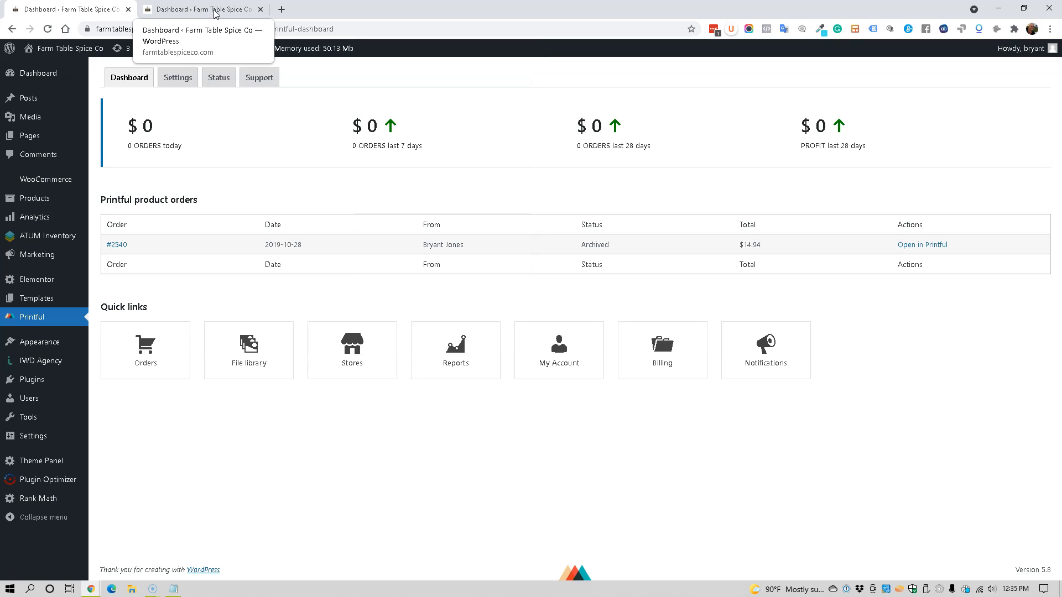
pyautogui.click(183, 83)
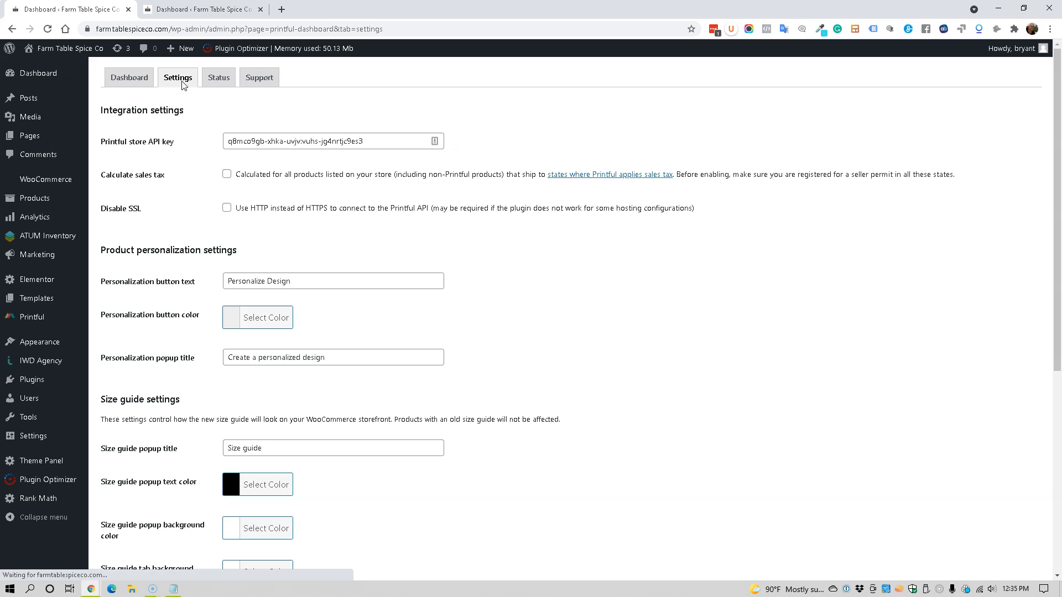
# Step: Switch to the second tab and open the unfiltered version of the Printful Settings page
pyautogui.hotkey('ctrl', 'Tab')
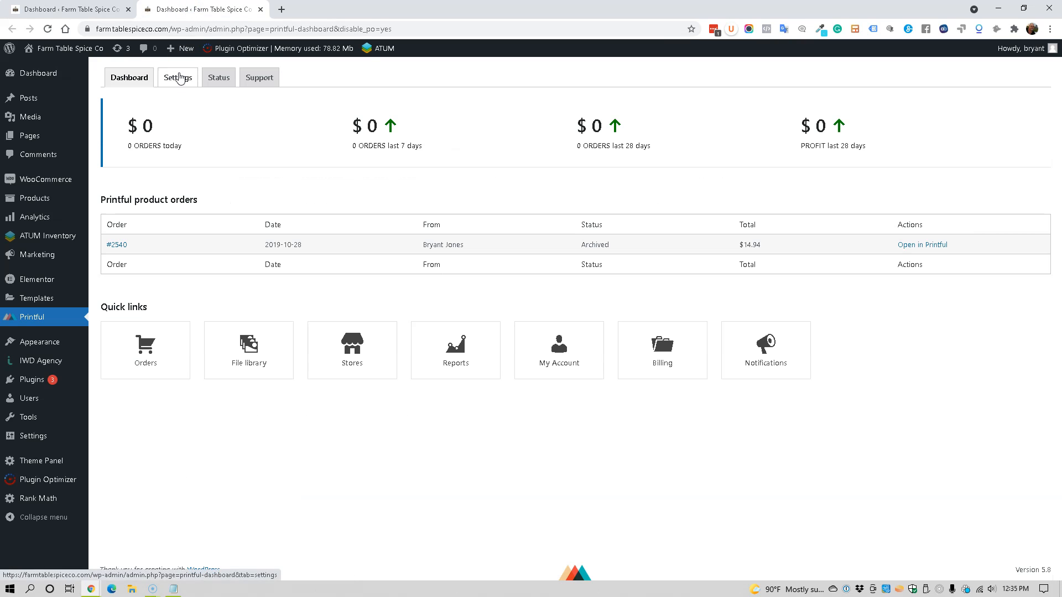
pyautogui.click(179, 78)
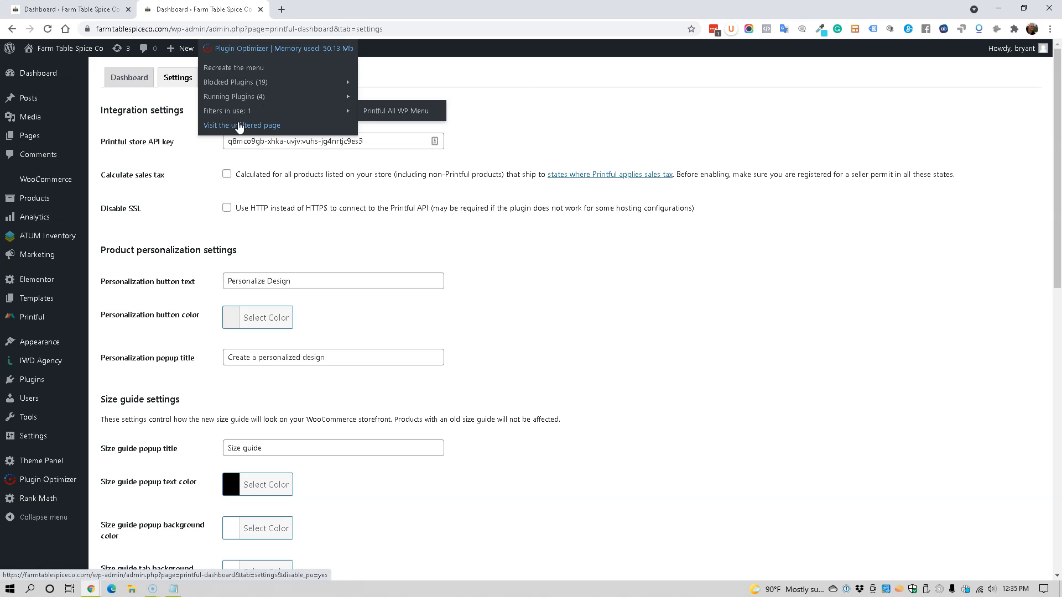
pyautogui.moveTo(234, 83)
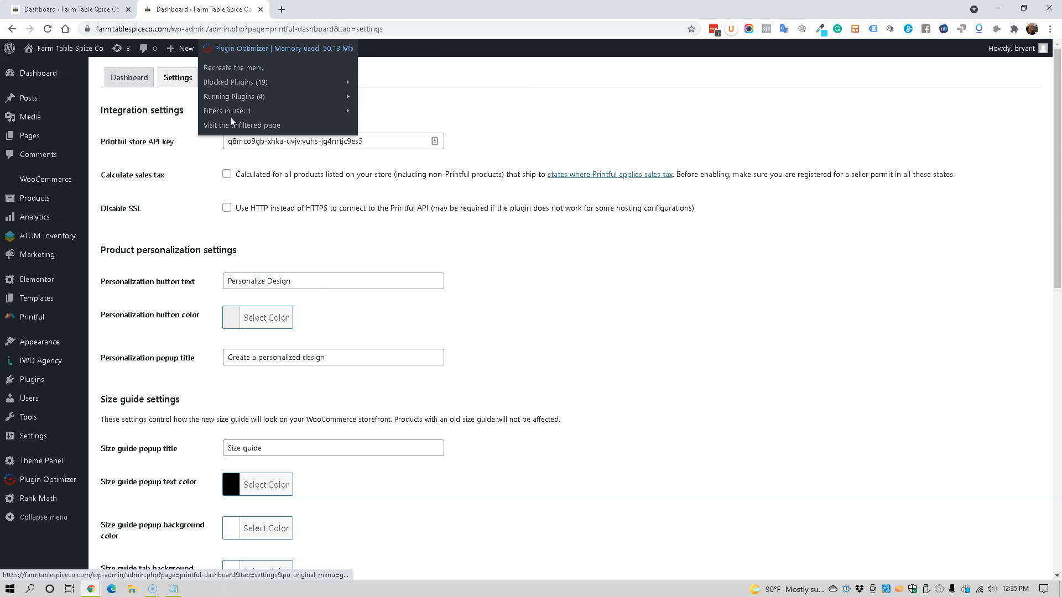
pyautogui.click(232, 128)
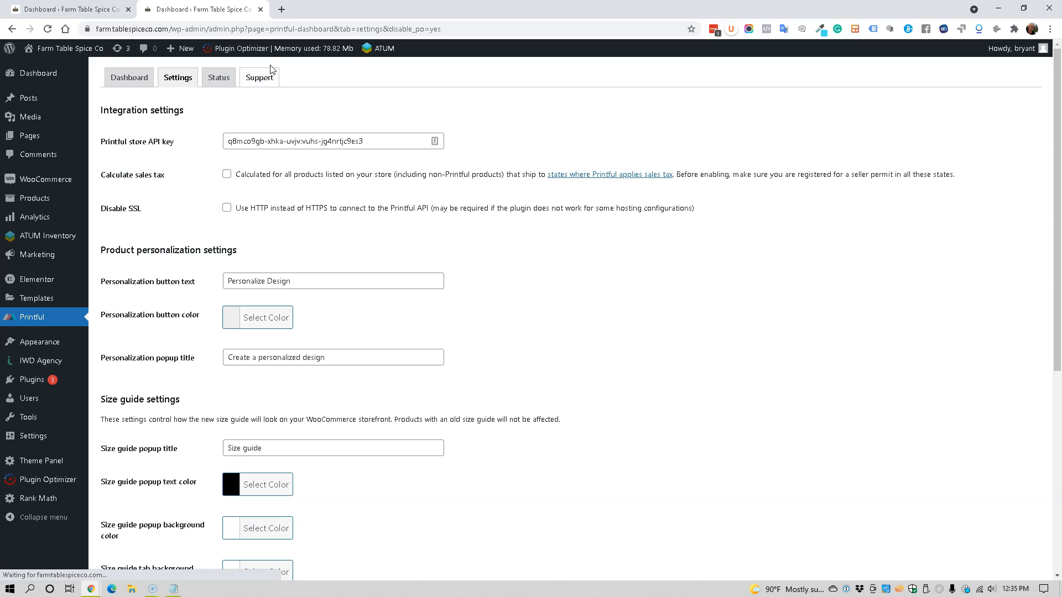
# Step: Switch between both tabs, comparing the Printful Dashboard and Settings pages with and without filtering
pyautogui.moveTo(275, 52)
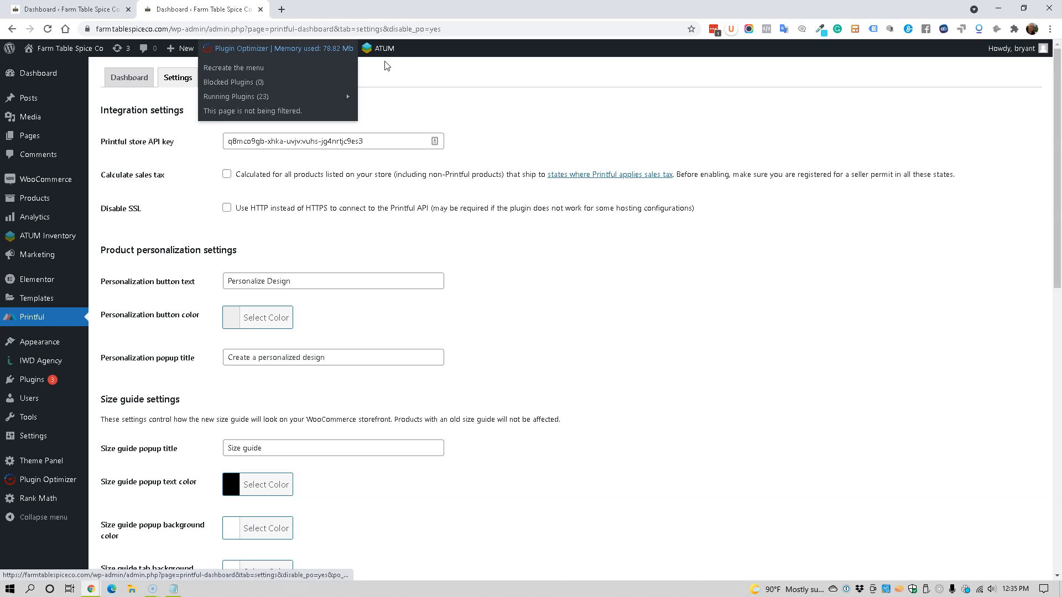
pyautogui.moveTo(390, 53)
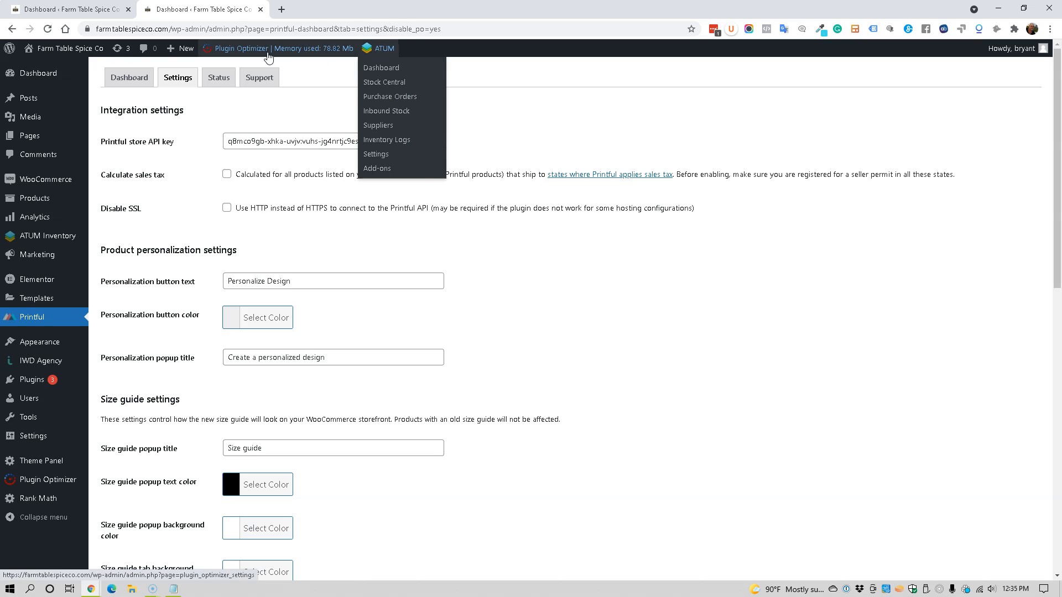
pyautogui.click(101, 12)
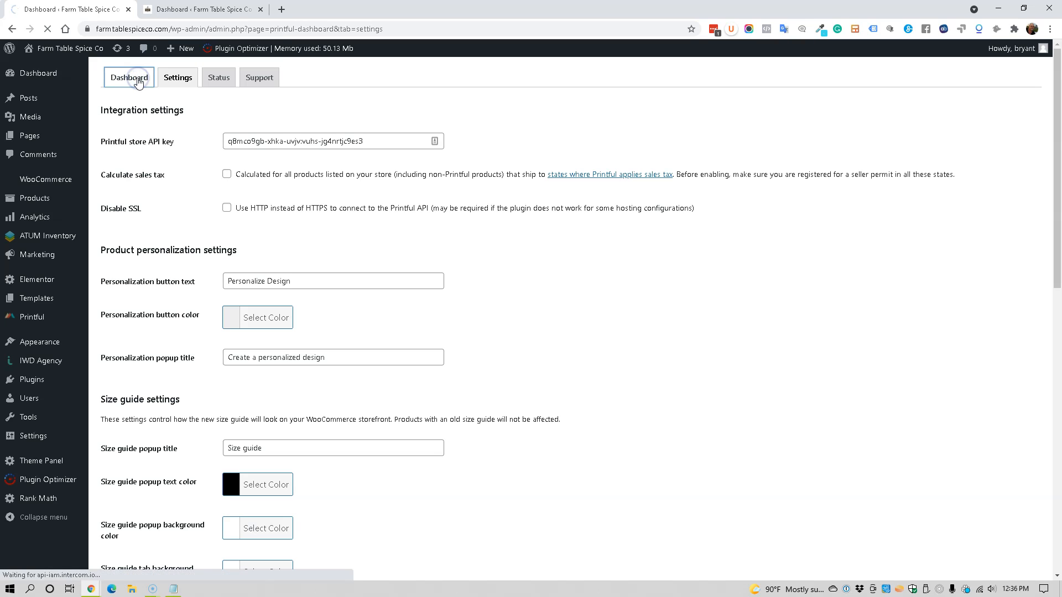
pyautogui.click(135, 78)
pyautogui.click(159, 13)
pyautogui.click(175, 77)
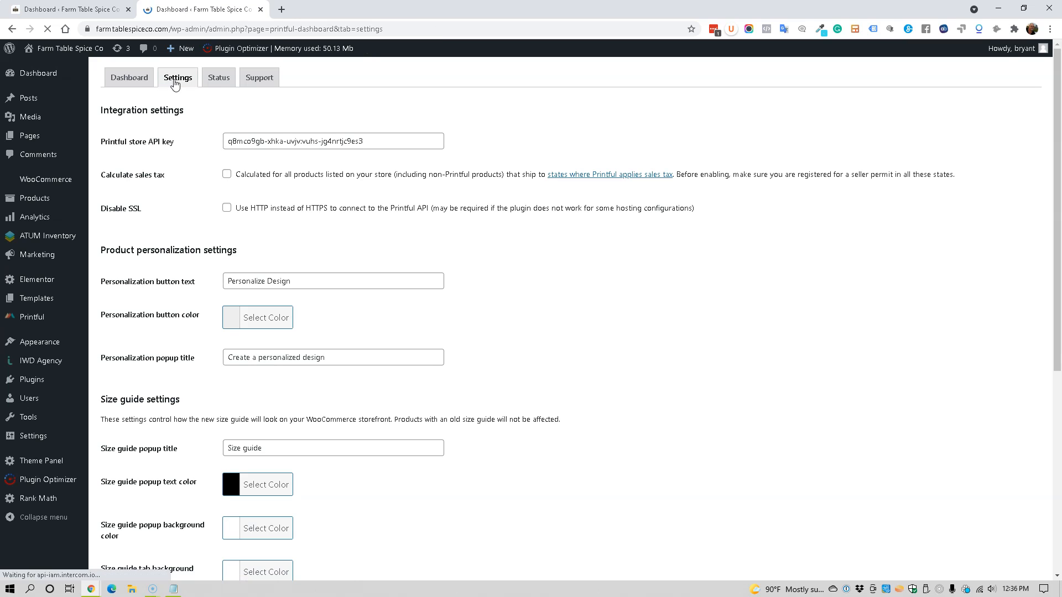
pyautogui.click(95, 13)
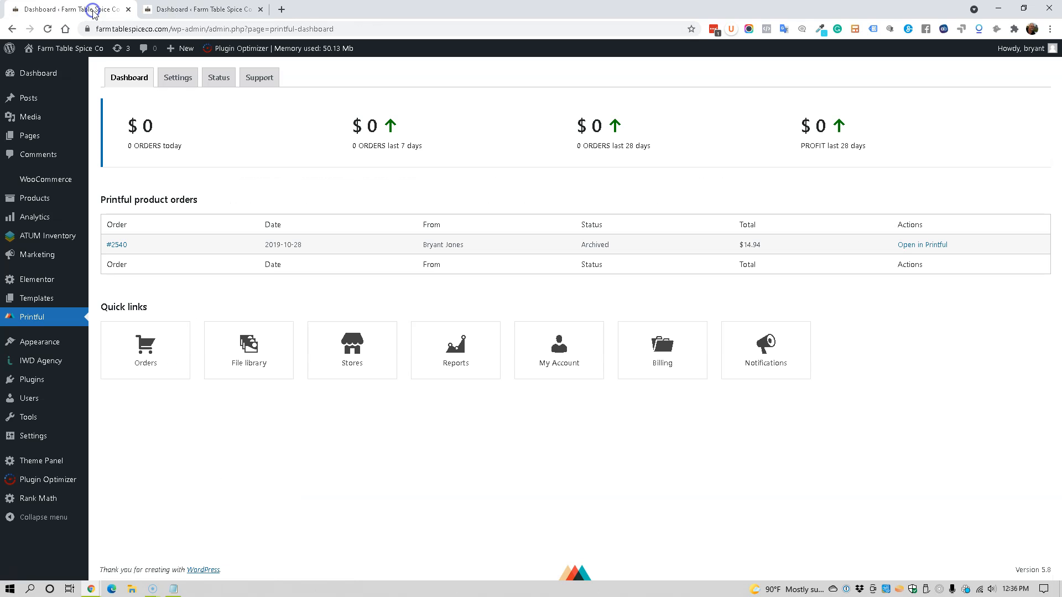
pyautogui.click(186, 82)
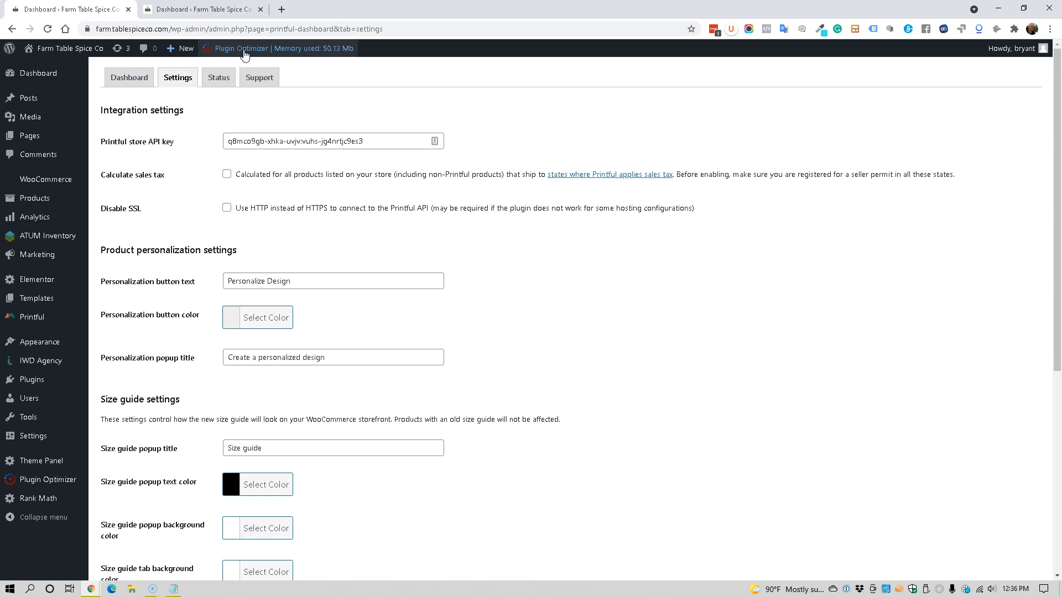
# Step: Review the Plugin Optimizer's blocked plugins list and scroll through the Printful Settings page in both tabs
pyautogui.moveTo(260, 50)
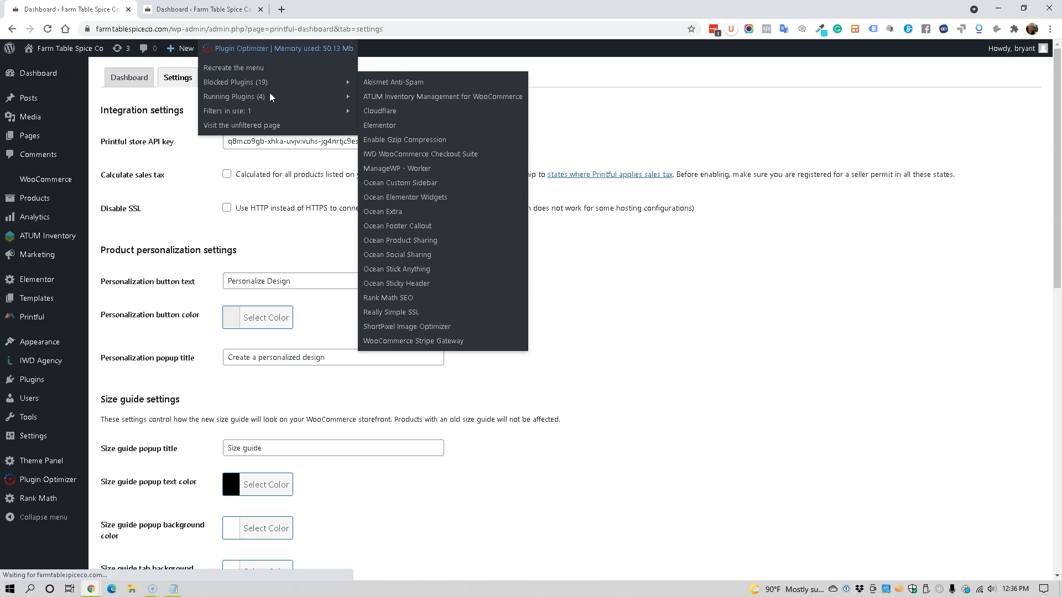
pyautogui.scroll(-5, 481, 309)
pyautogui.scroll(-6, 480, 308)
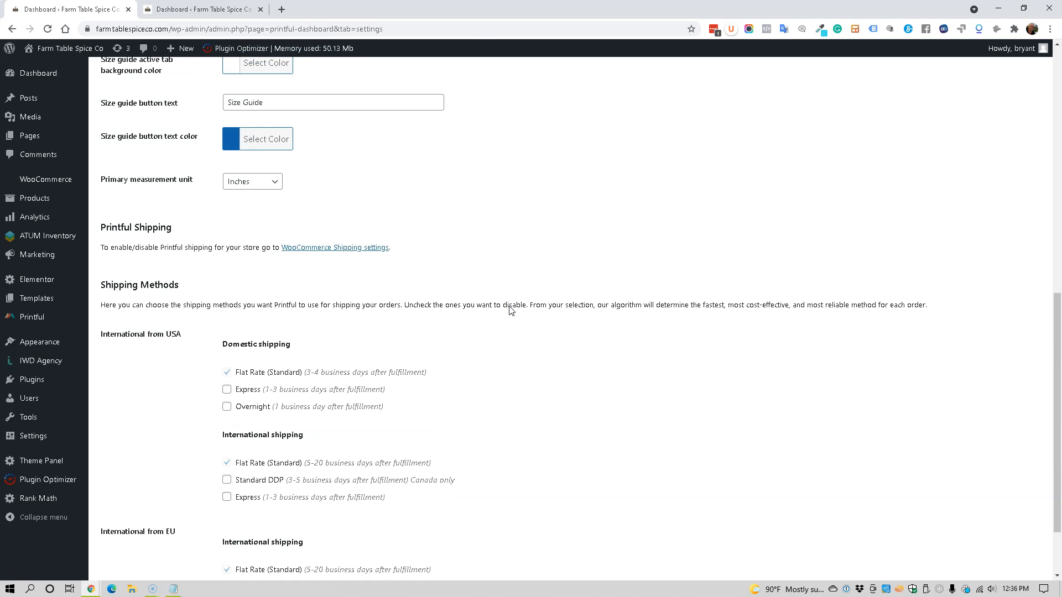
pyautogui.scroll(11, 510, 311)
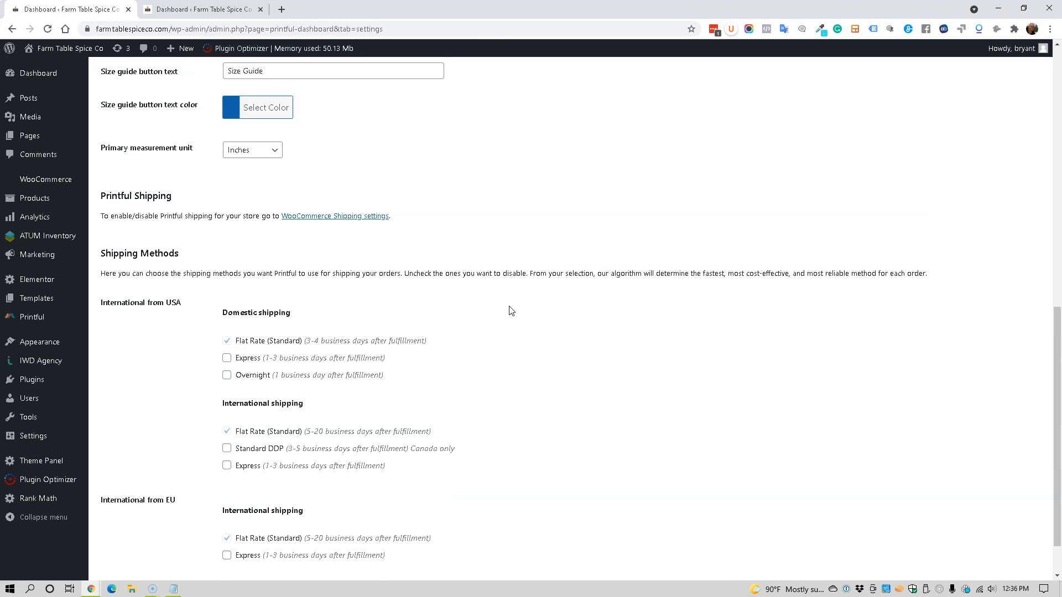
pyautogui.scroll(1, 461, 274)
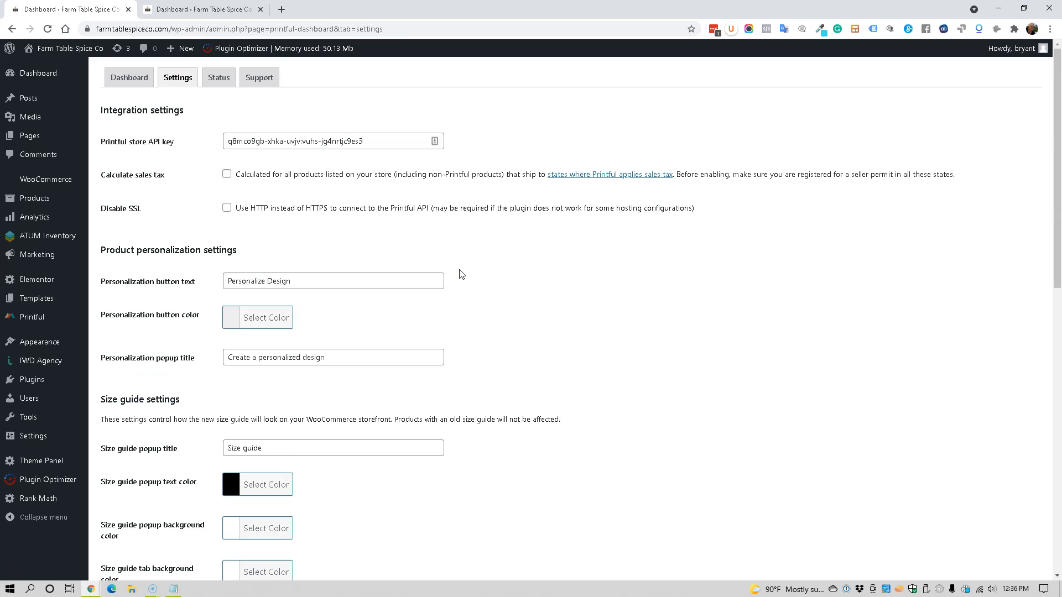
pyautogui.click(178, 13)
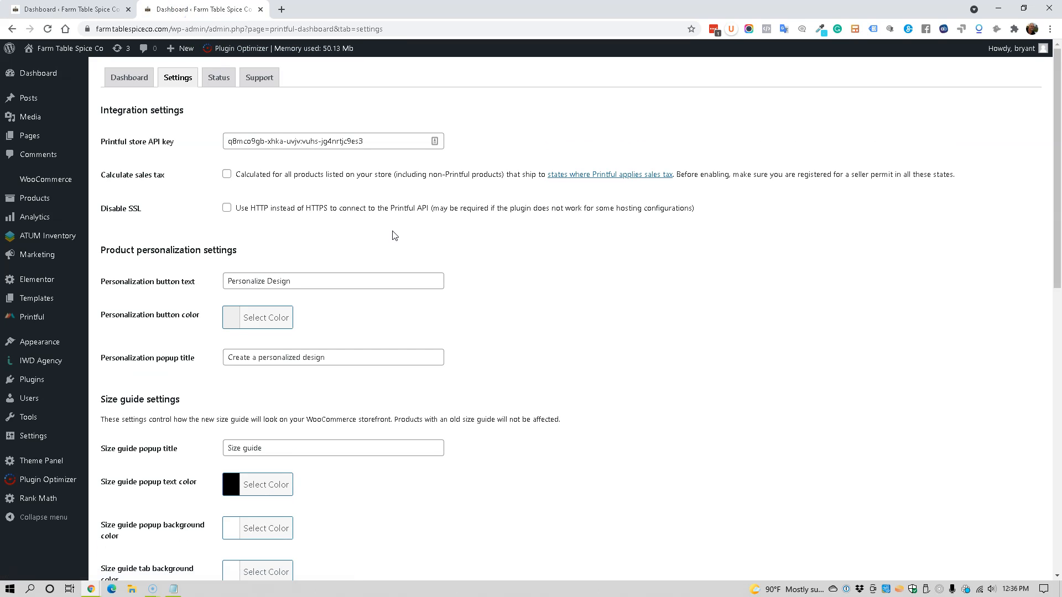
pyautogui.scroll(-8, 395, 236)
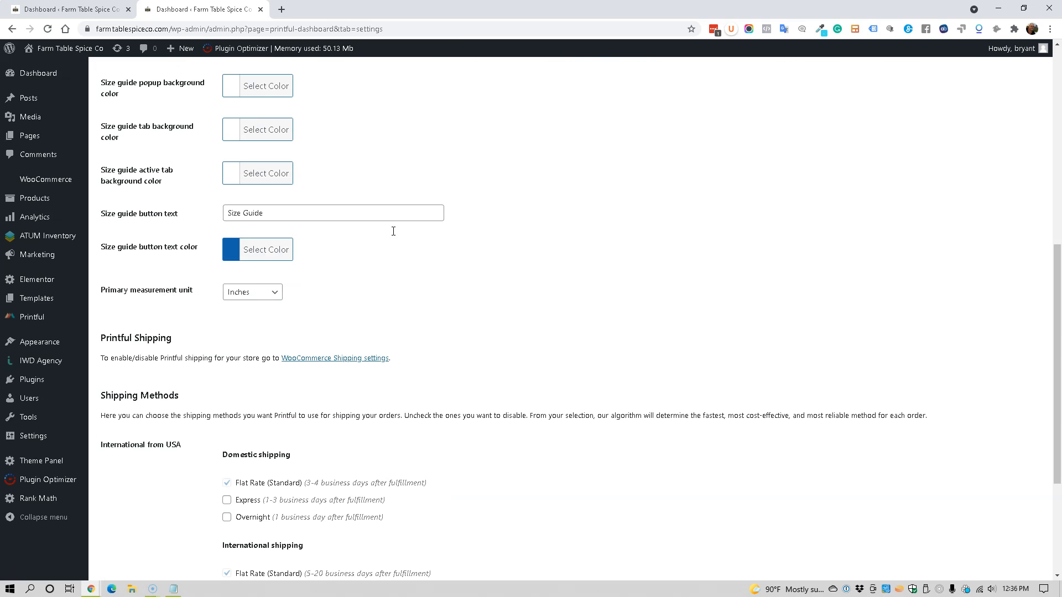
pyautogui.scroll(-4, 394, 236)
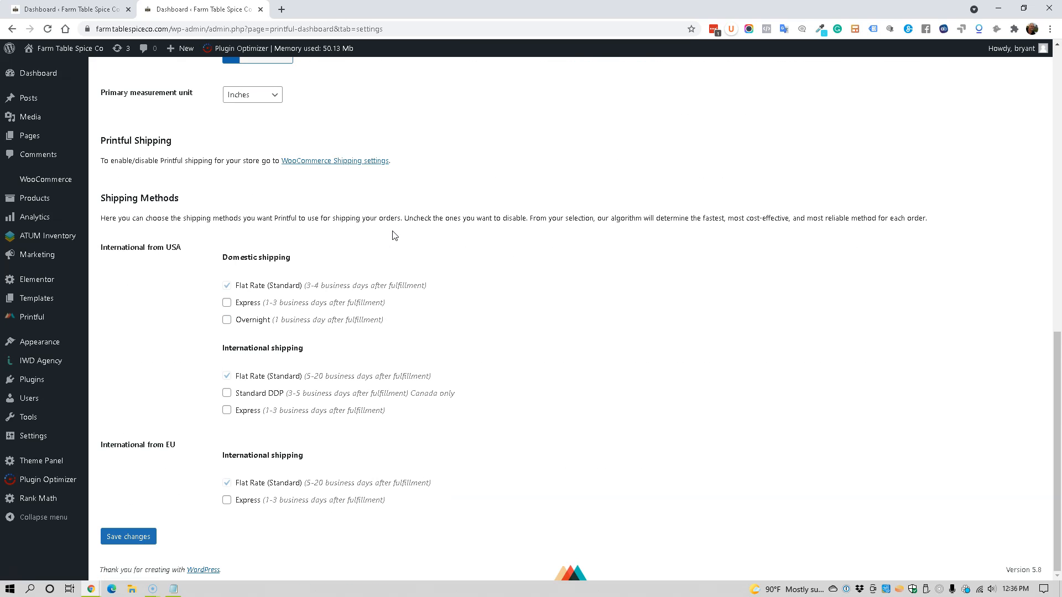
pyautogui.scroll(12, 395, 236)
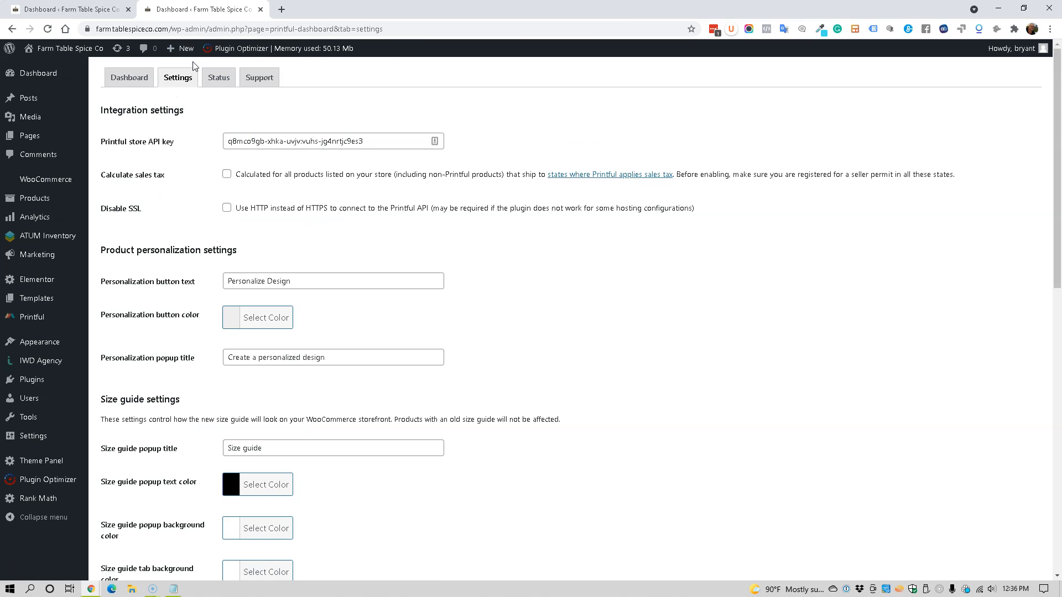
# Step: Edit the Printful All WP Menu filter to allow ATUM Inventory Management for WooCommerce, then save the filter
pyautogui.moveTo(206, 55)
pyautogui.moveTo(29, 239)
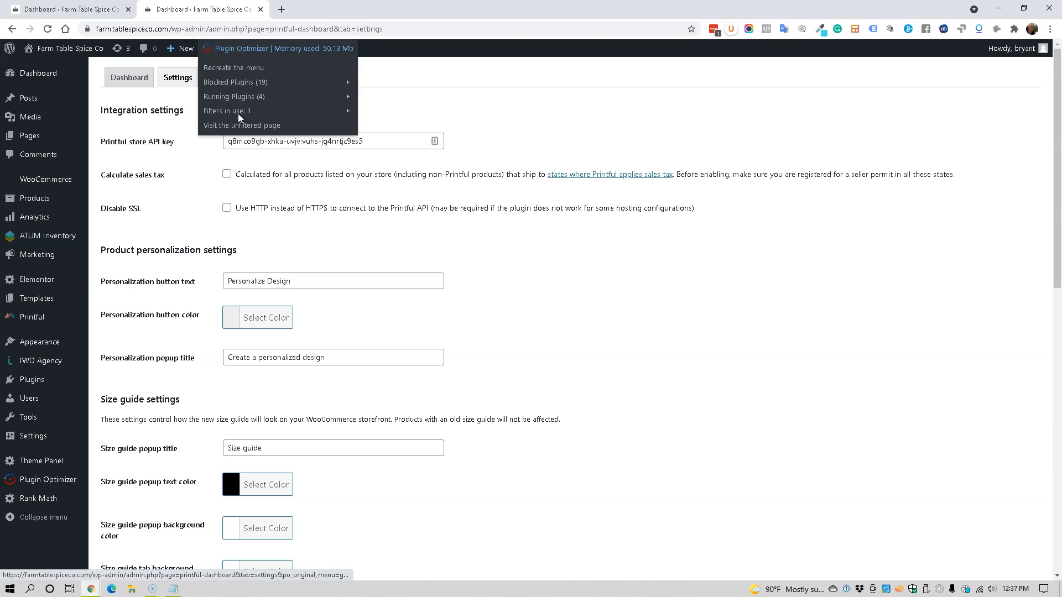
pyautogui.moveTo(237, 112)
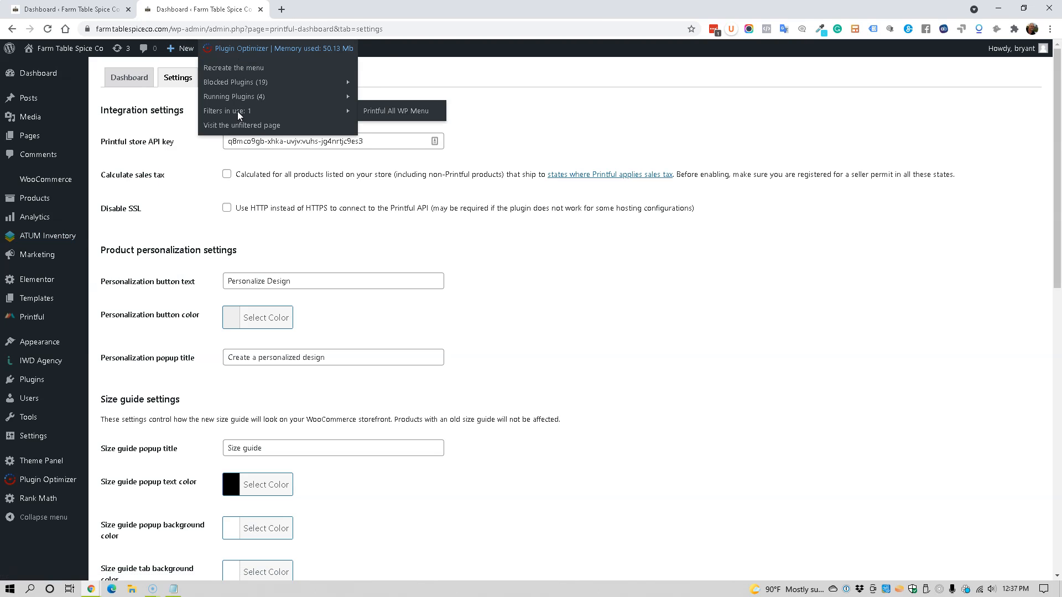
pyautogui.click(403, 114)
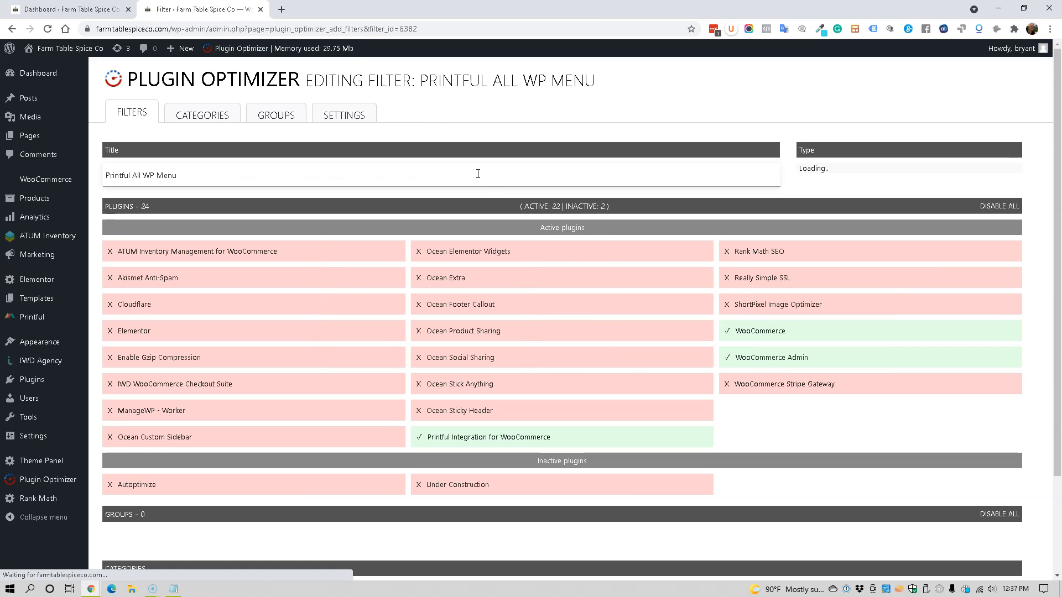
pyautogui.scroll(-2, 282, 388)
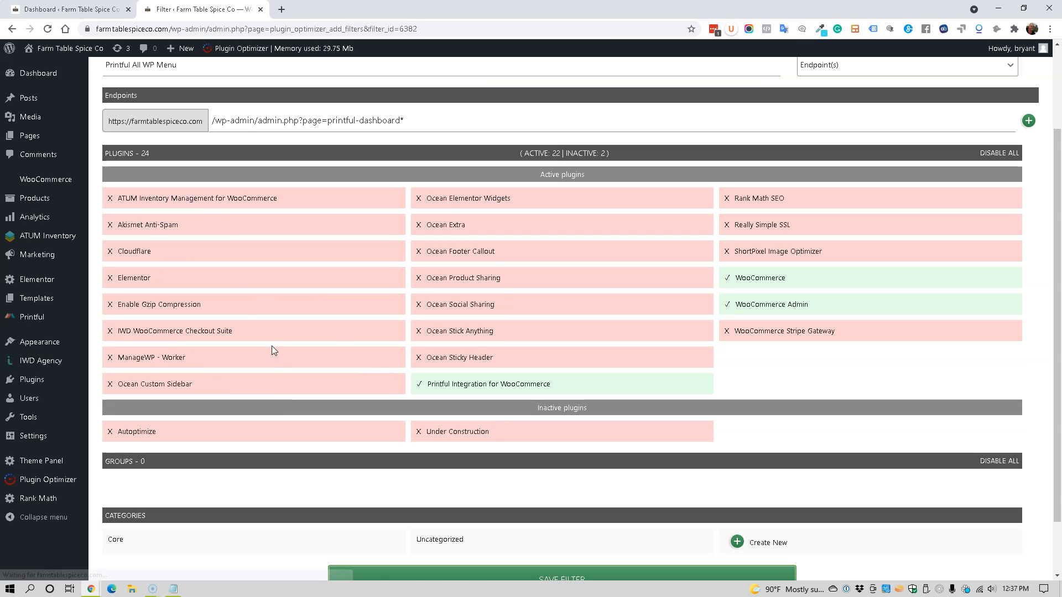
pyautogui.click(199, 199)
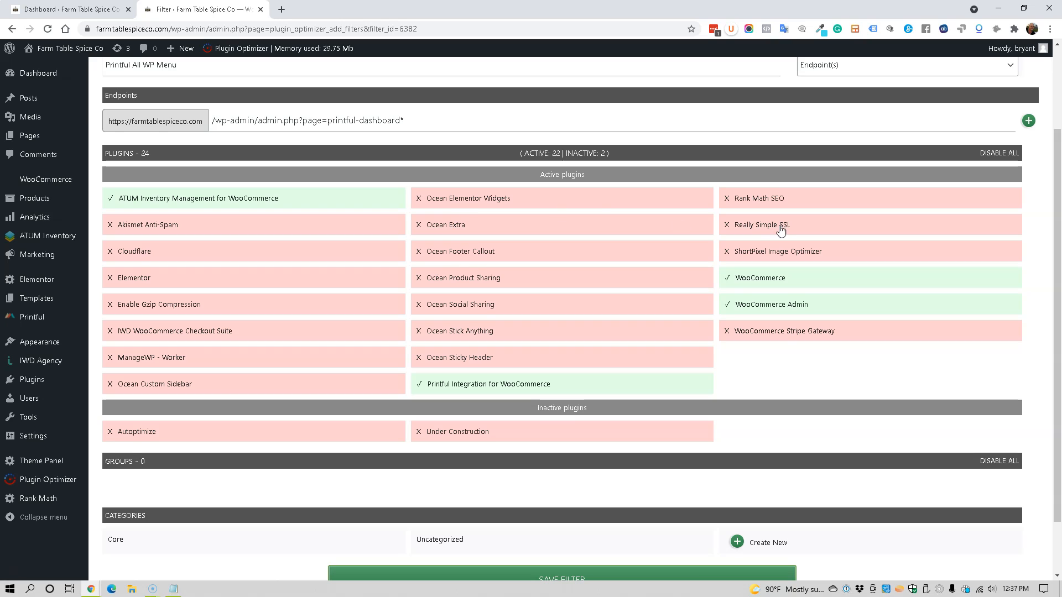
pyautogui.scroll(-2, 615, 563)
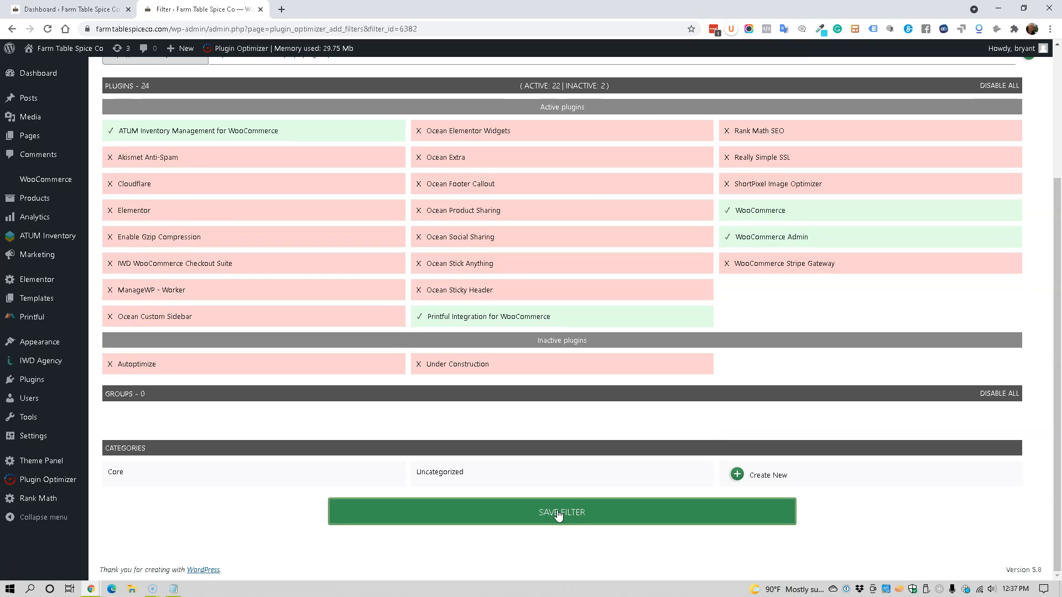
pyautogui.click(559, 514)
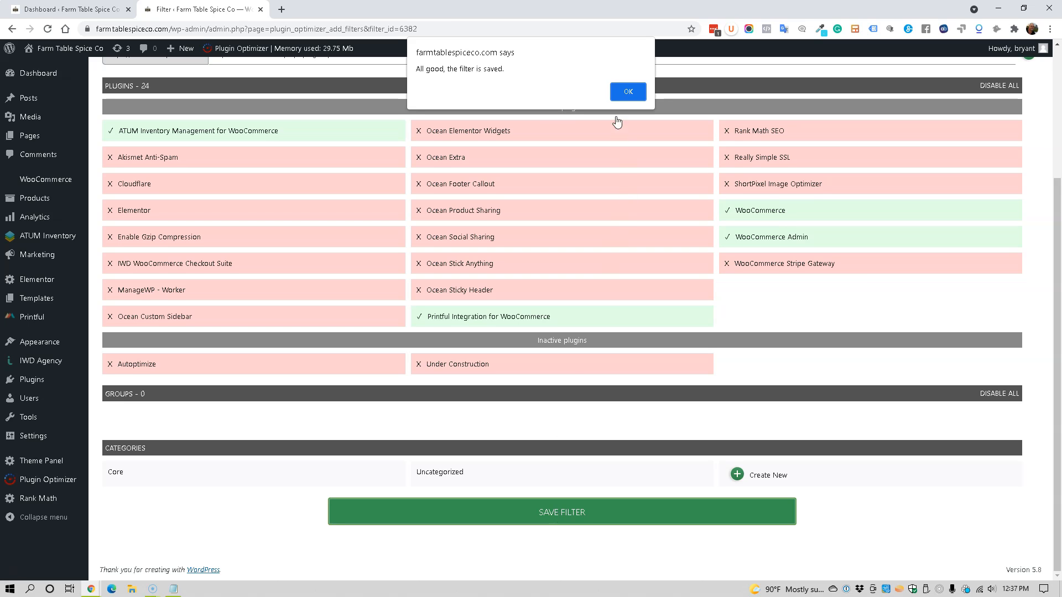
pyautogui.click(618, 92)
# Step: Reopen the Printful dashboard and check which plugins the Plugin Optimizer now lets run
pyautogui.moveTo(10, 287)
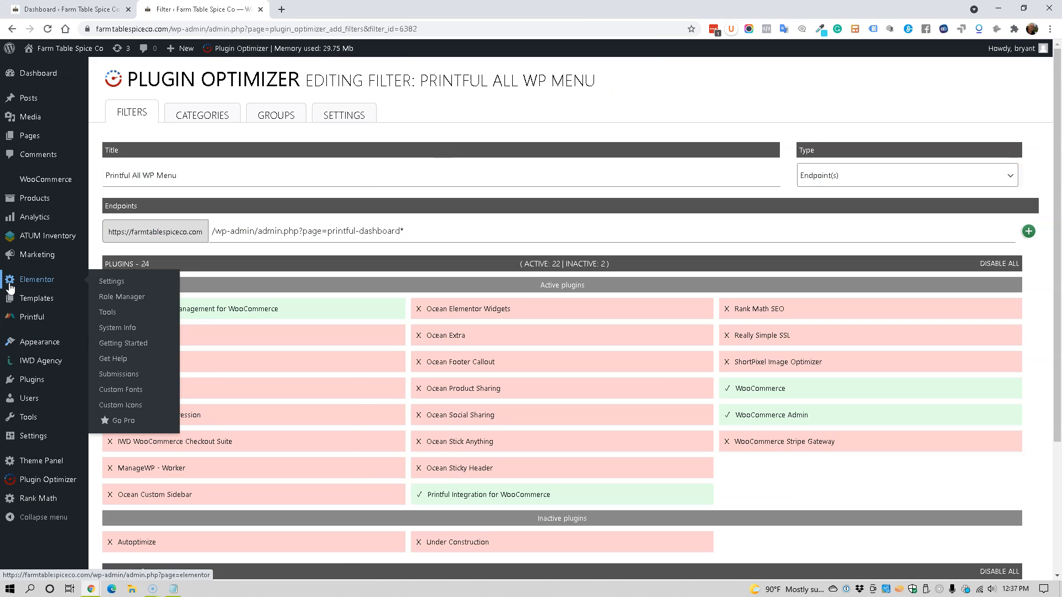
pyautogui.click(34, 320)
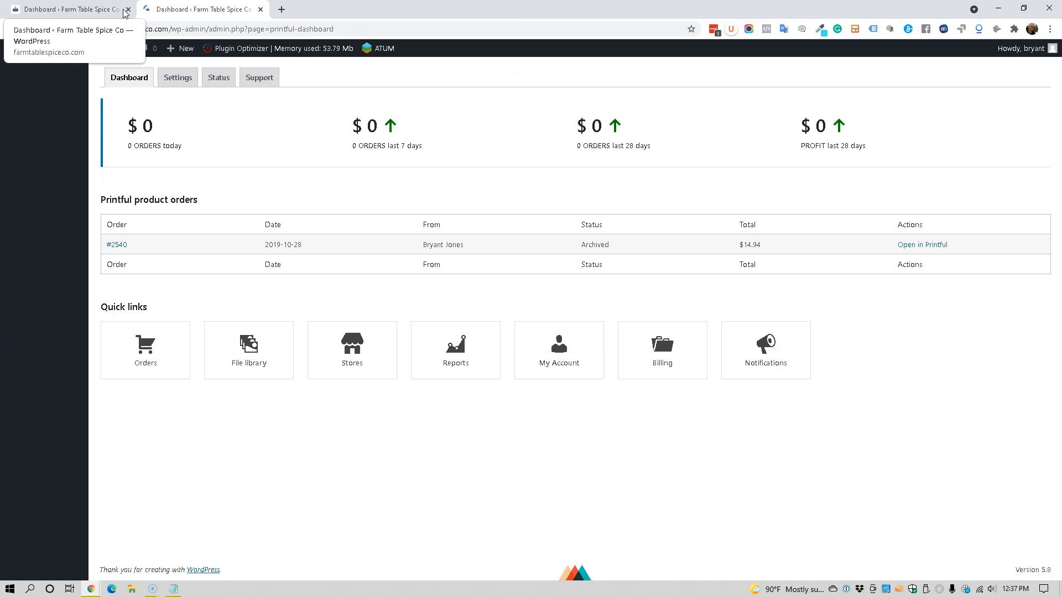
pyautogui.moveTo(386, 54)
pyautogui.moveTo(337, 53)
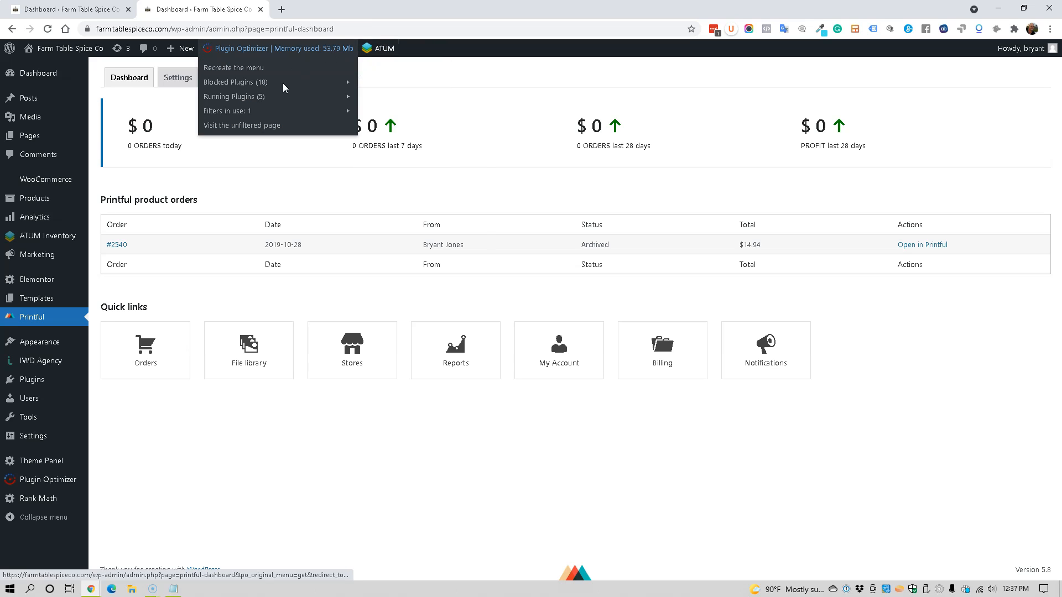
pyautogui.moveTo(271, 97)
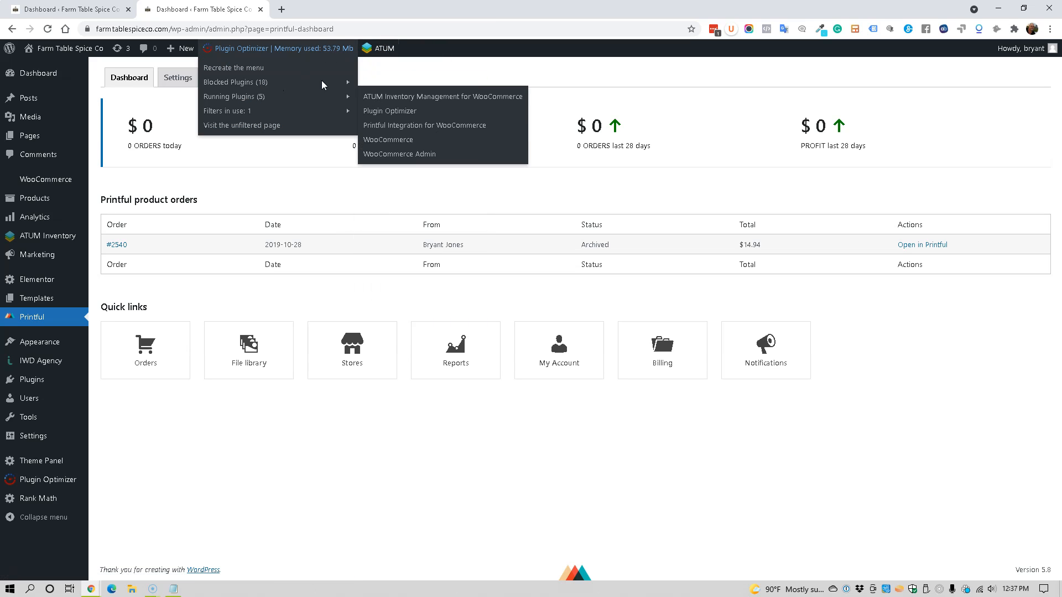